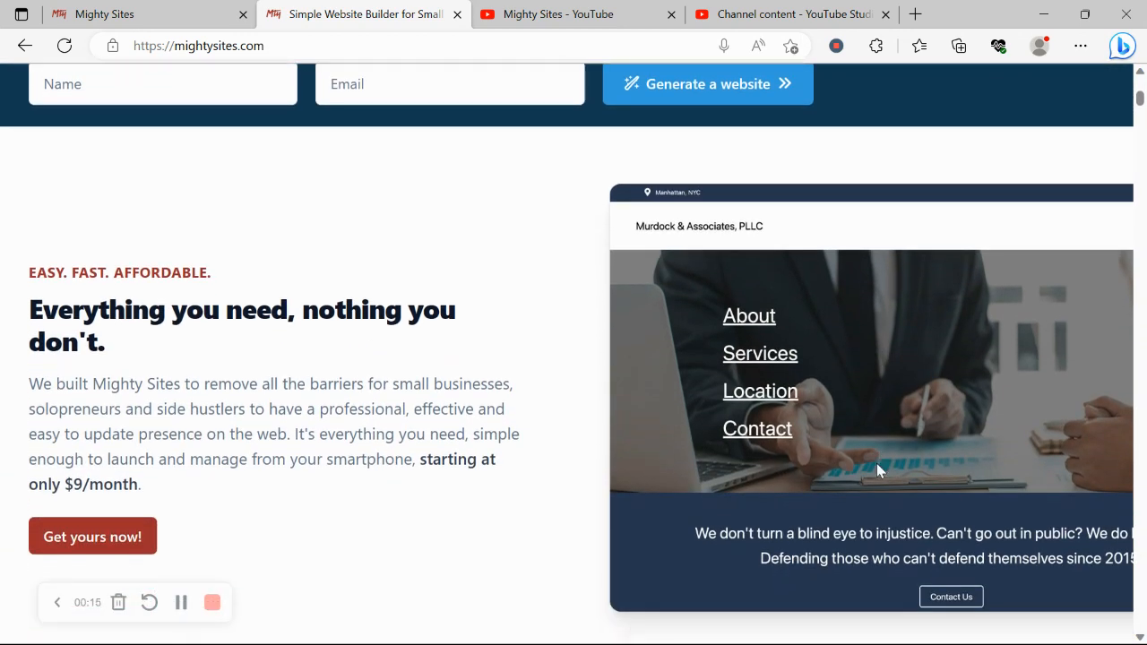
Skim the mightysites.com homepage, then switch to the first Mighty Sites tab's site-create page.
{"action": "scroll", "coordinate": [876, 464], "scroll_direction": "down", "scroll_amount": 5}
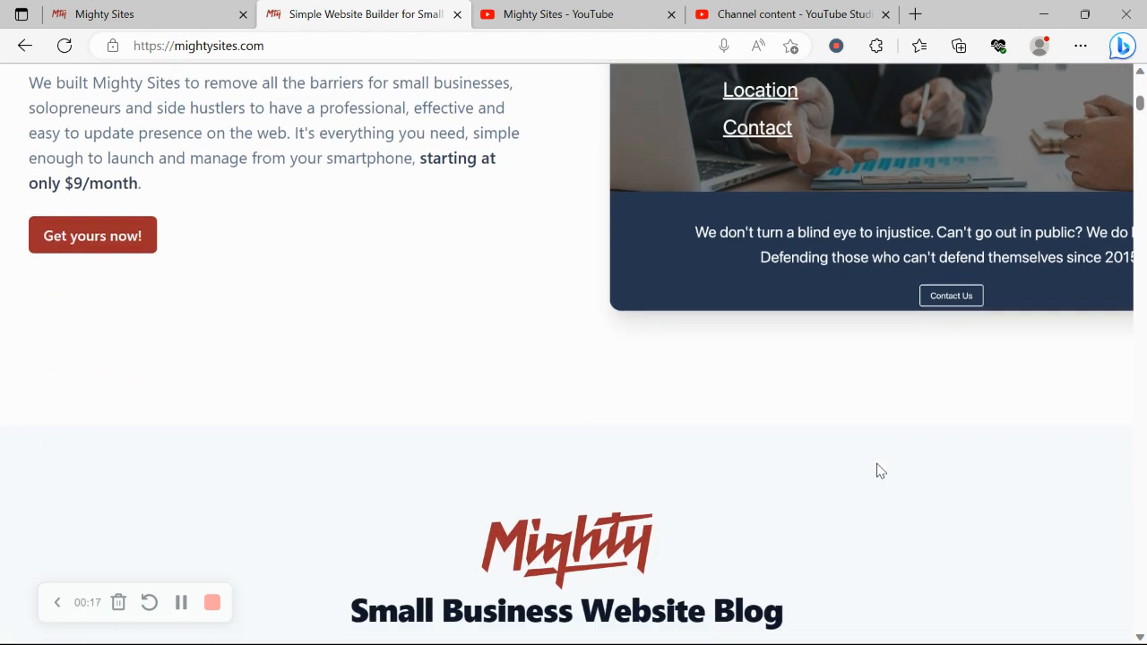
{"action": "scroll", "coordinate": [877, 469], "scroll_direction": "down", "scroll_amount": 3}
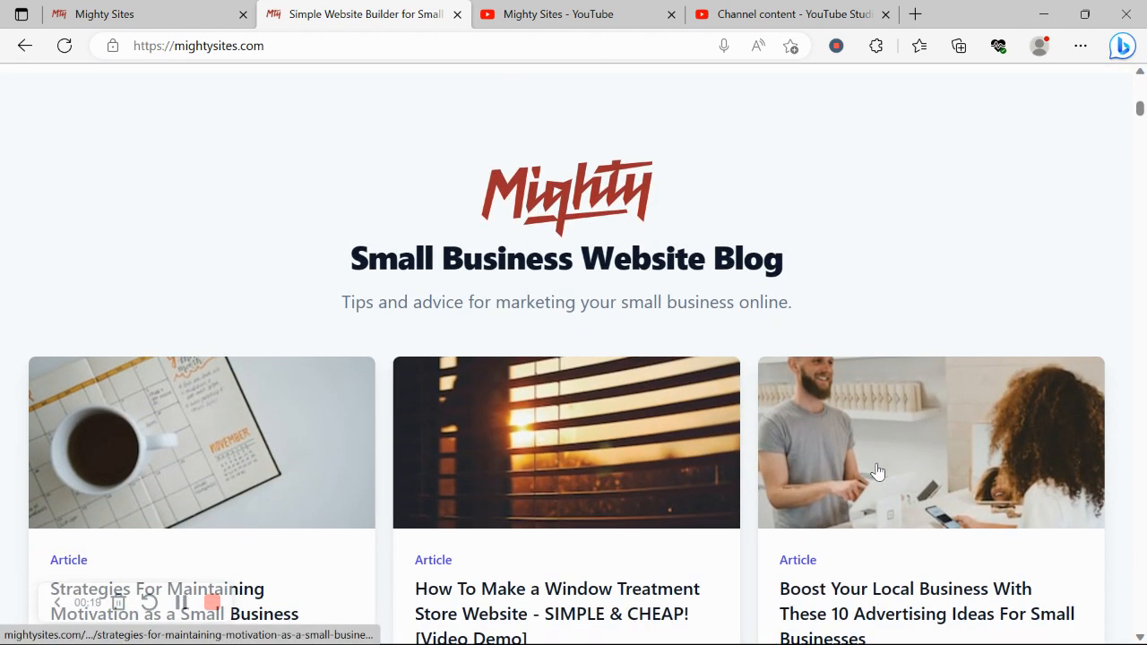
{"action": "scroll", "coordinate": [877, 469], "scroll_direction": "down", "scroll_amount": 3}
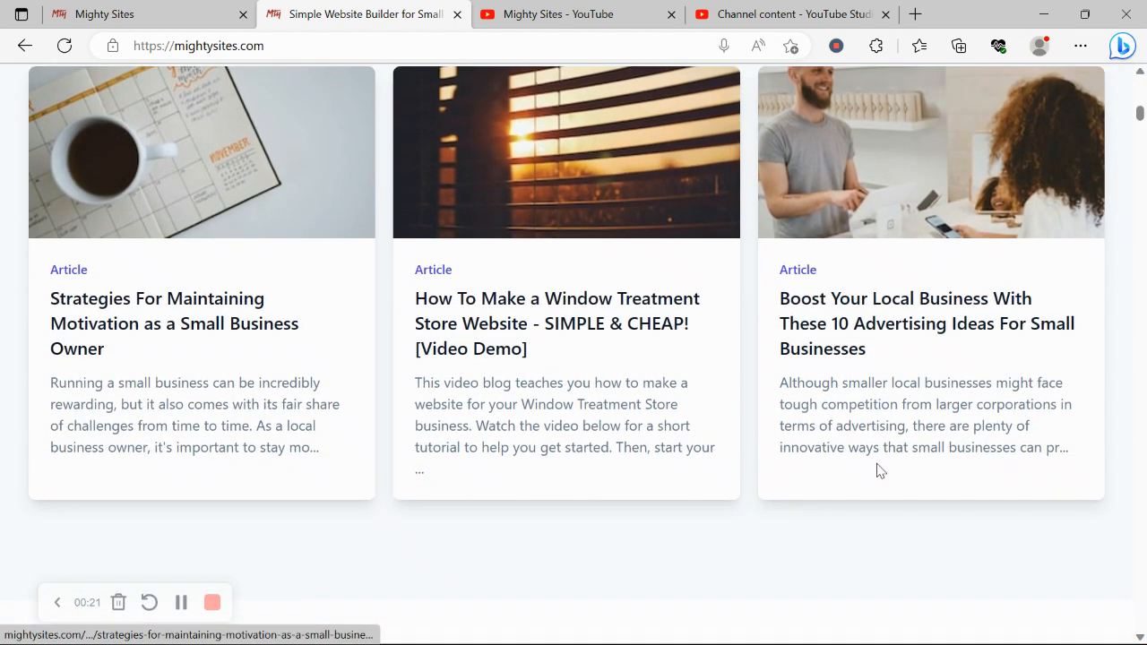
{"action": "scroll", "coordinate": [878, 468], "scroll_direction": "down", "scroll_amount": 2}
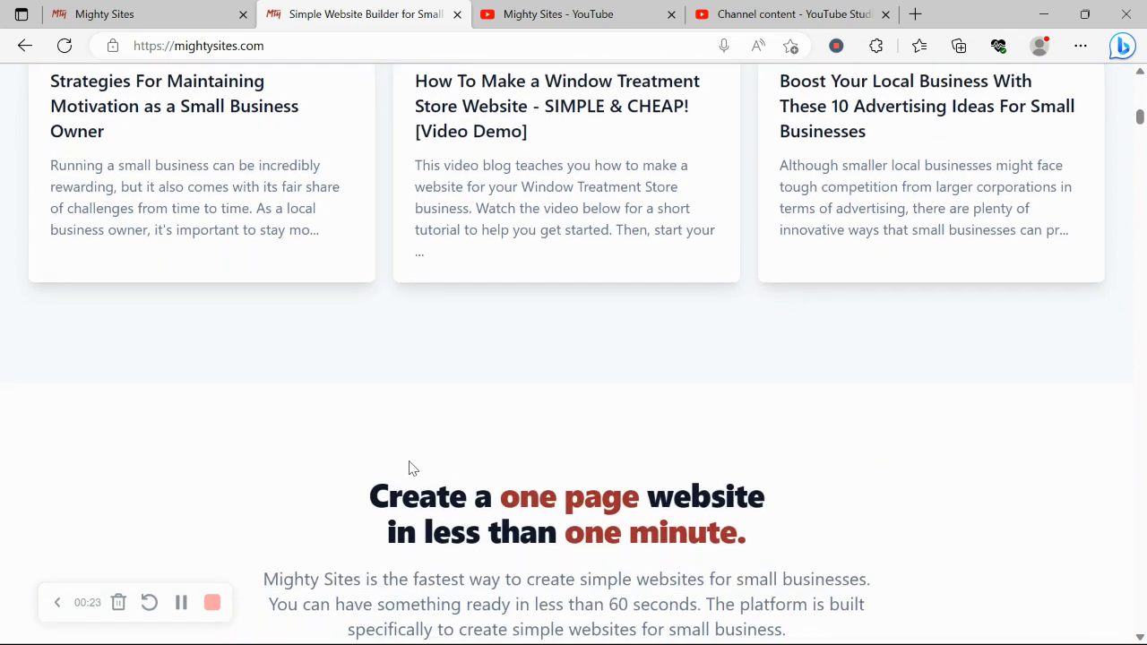
{"action": "left_click_drag", "start_coordinate": [329, 479], "coordinate": [842, 528]}
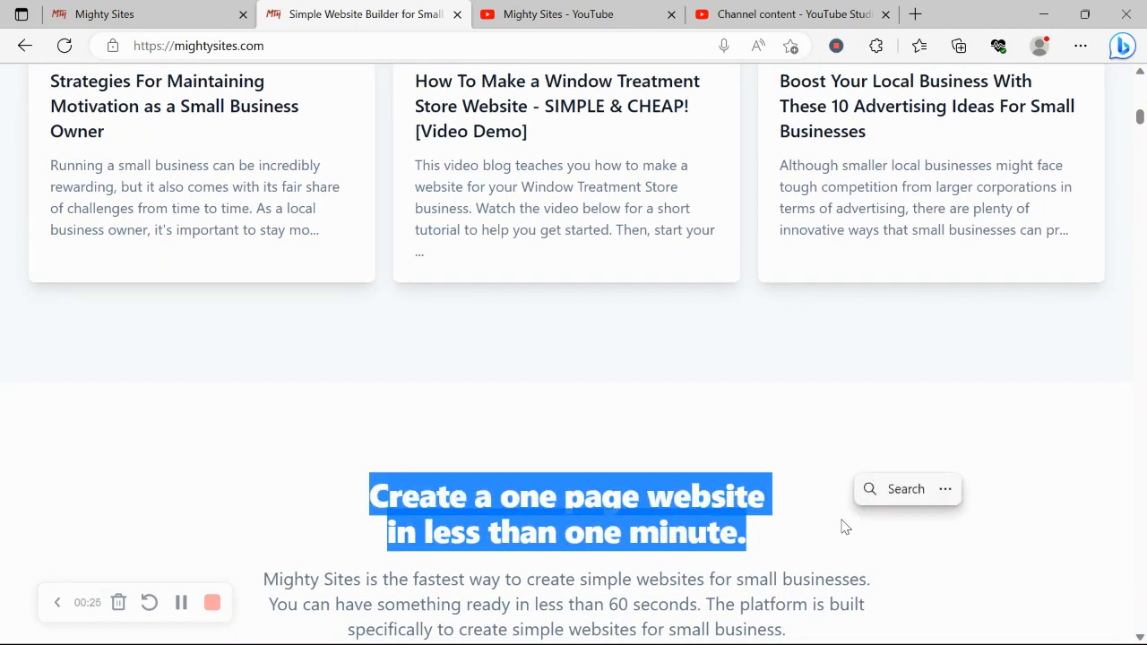
{"action": "scroll", "coordinate": [842, 527], "scroll_direction": "down", "scroll_amount": 5}
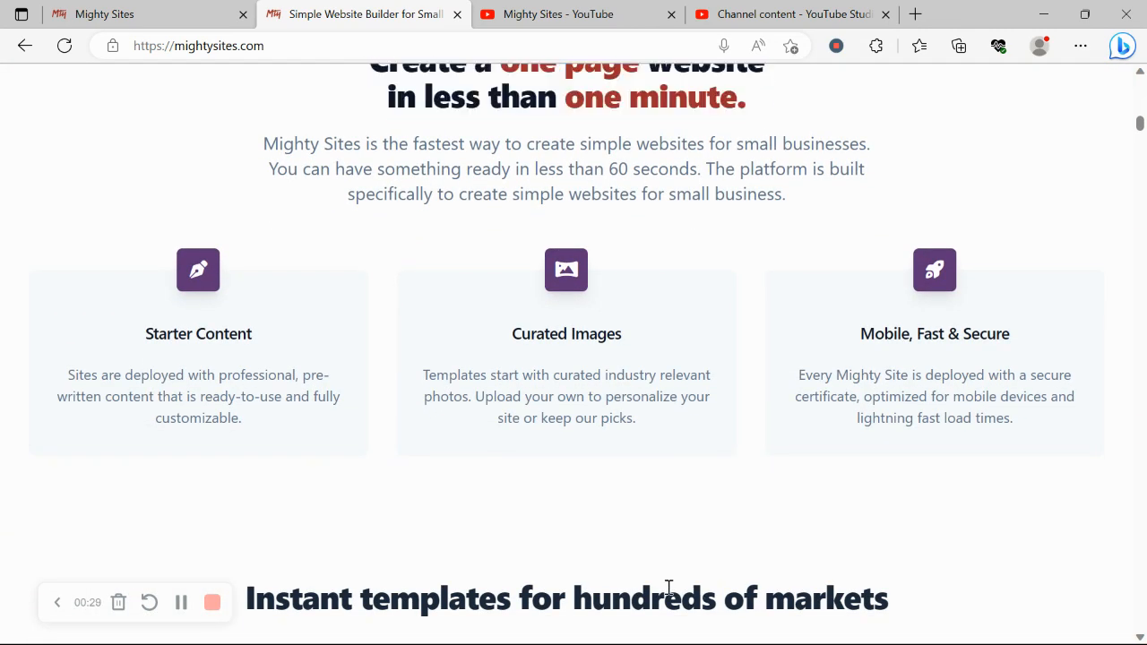
{"action": "triple_click", "coordinate": [670, 592]}
{"action": "left_click", "coordinate": [439, 544]}
{"action": "scroll", "coordinate": [439, 545], "scroll_direction": "down", "scroll_amount": 2}
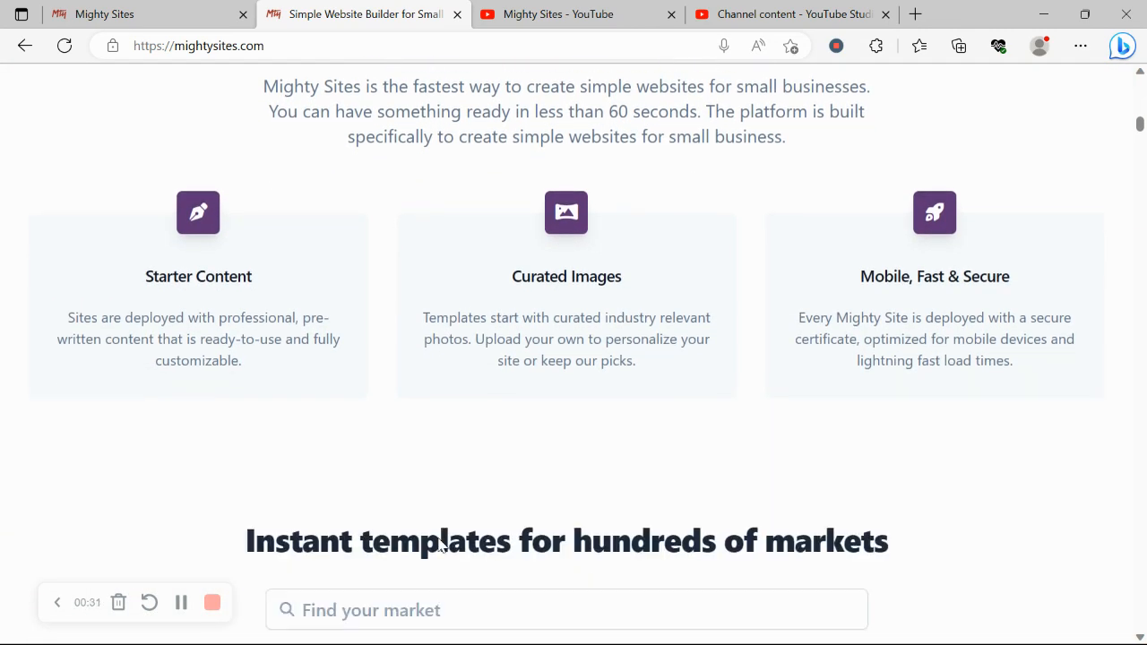
{"action": "left_click", "coordinate": [178, 8]}
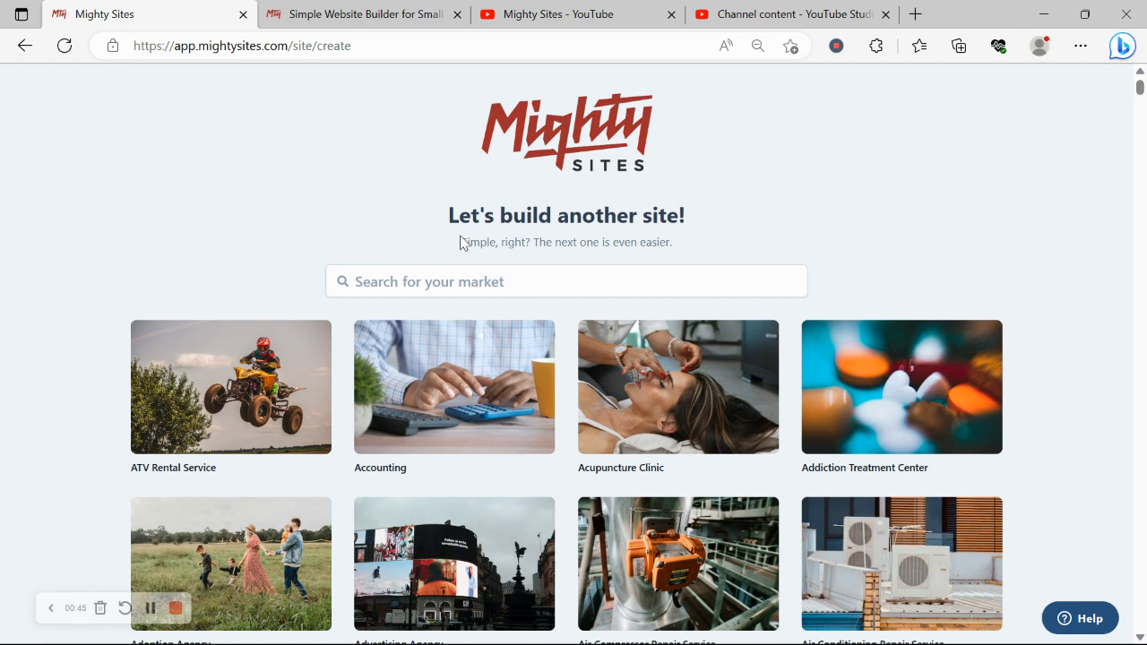
{"action": "scroll", "coordinate": [460, 243], "scroll_direction": "down", "scroll_amount": 4}
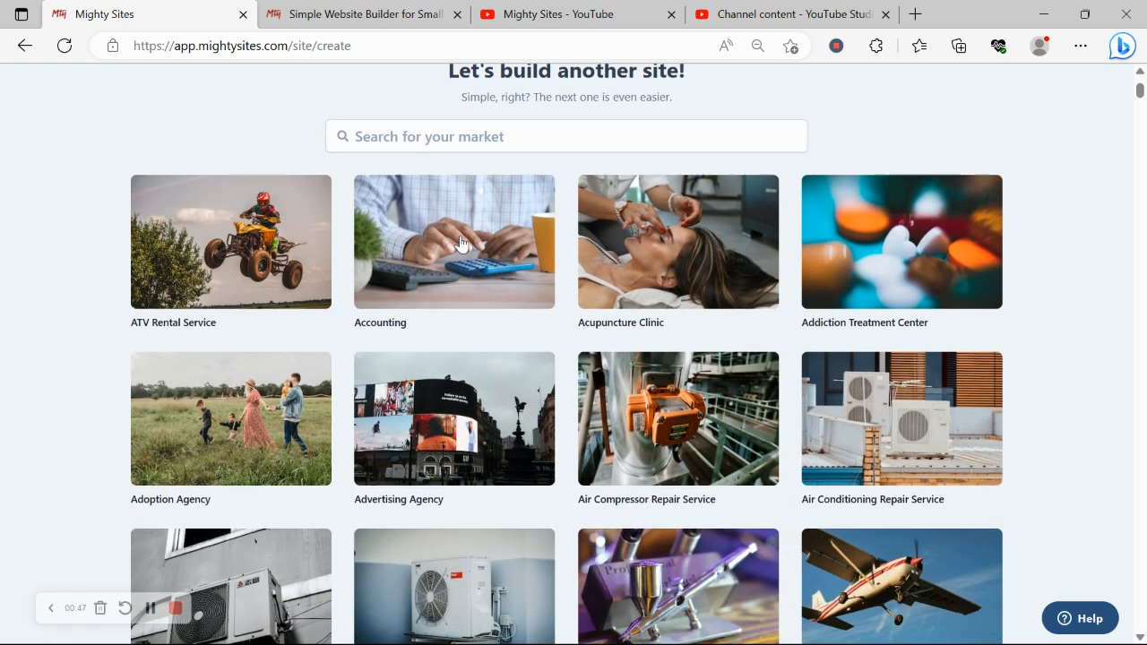
{"action": "scroll", "coordinate": [460, 243], "scroll_direction": "down", "scroll_amount": 6}
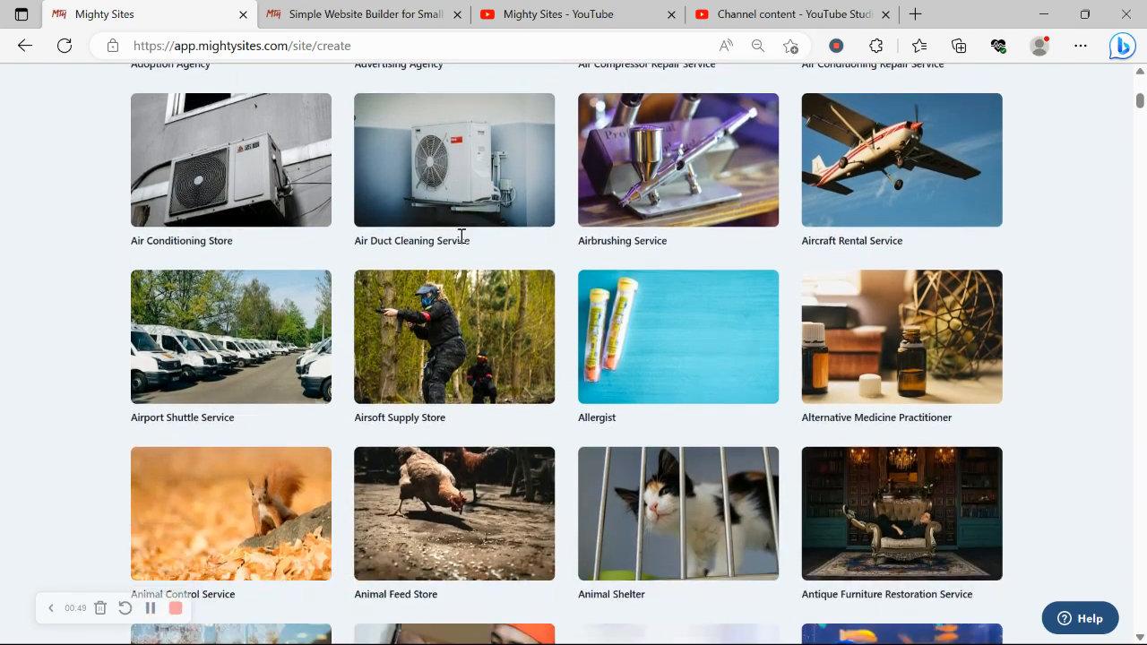
{"action": "scroll", "coordinate": [460, 243], "scroll_direction": "down", "scroll_amount": 4}
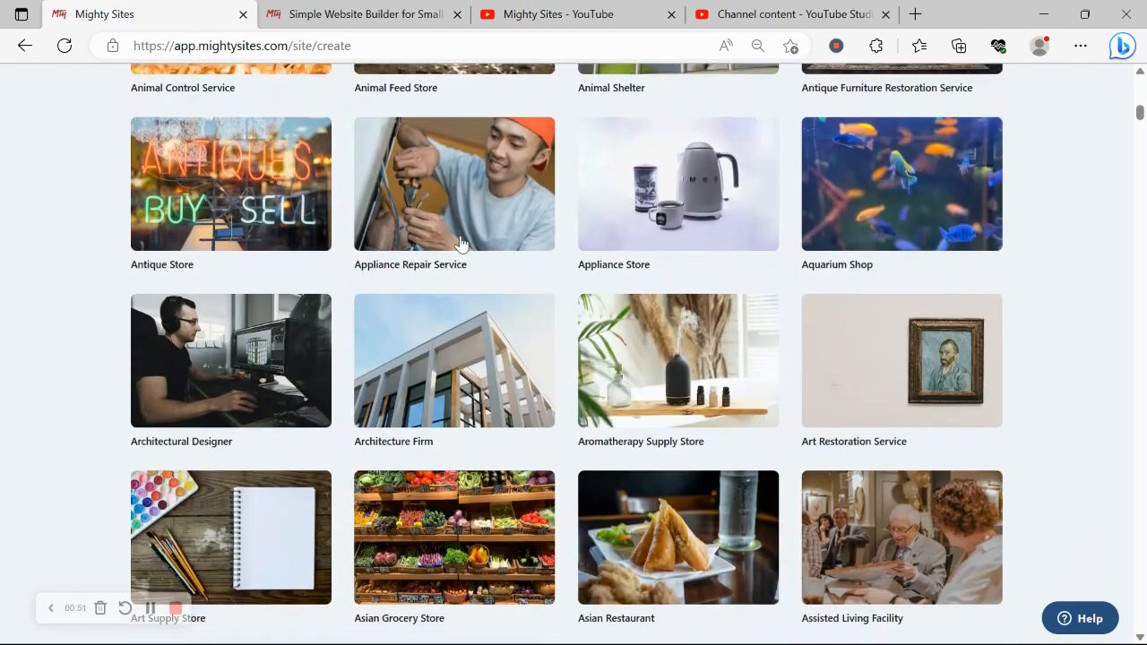
{"action": "scroll", "coordinate": [460, 242], "scroll_direction": "down", "scroll_amount": 2}
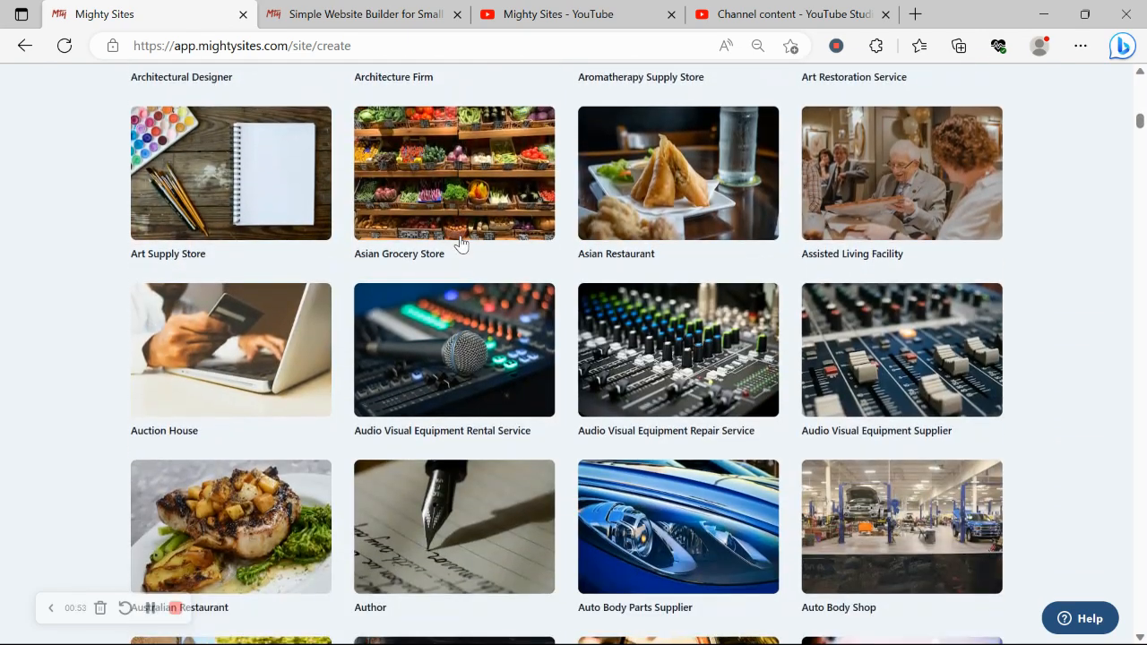
{"action": "scroll", "coordinate": [460, 243], "scroll_direction": "down", "scroll_amount": 1}
{"action": "scroll", "coordinate": [460, 242], "scroll_direction": "down", "scroll_amount": 2}
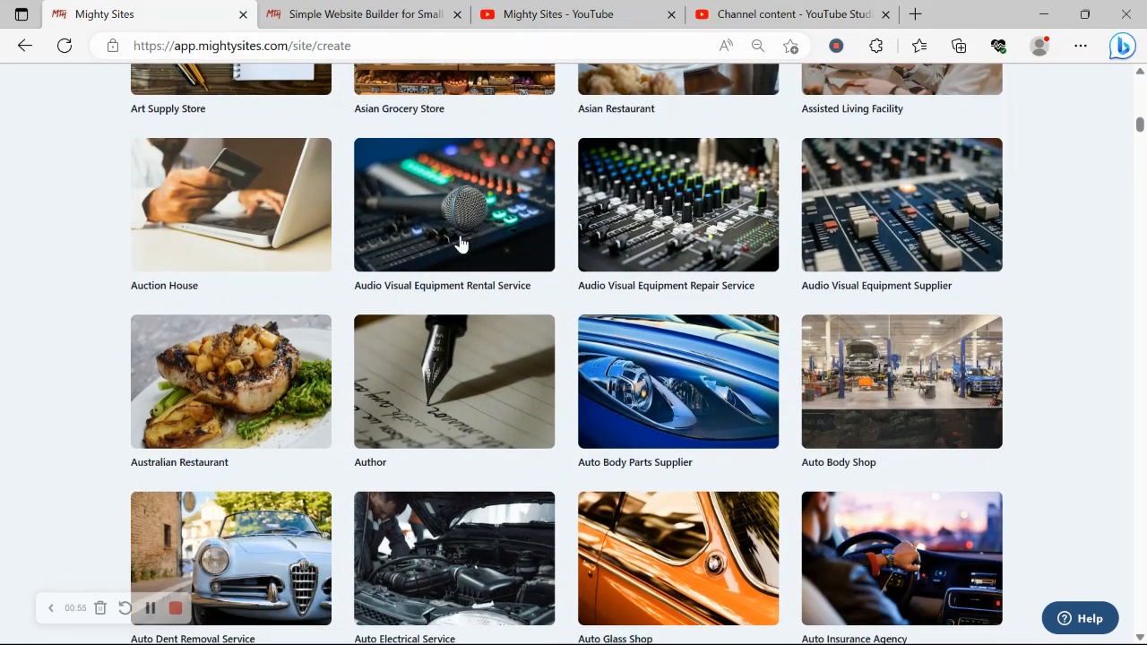
{"action": "scroll", "coordinate": [460, 243], "scroll_direction": "up", "scroll_amount": 2}
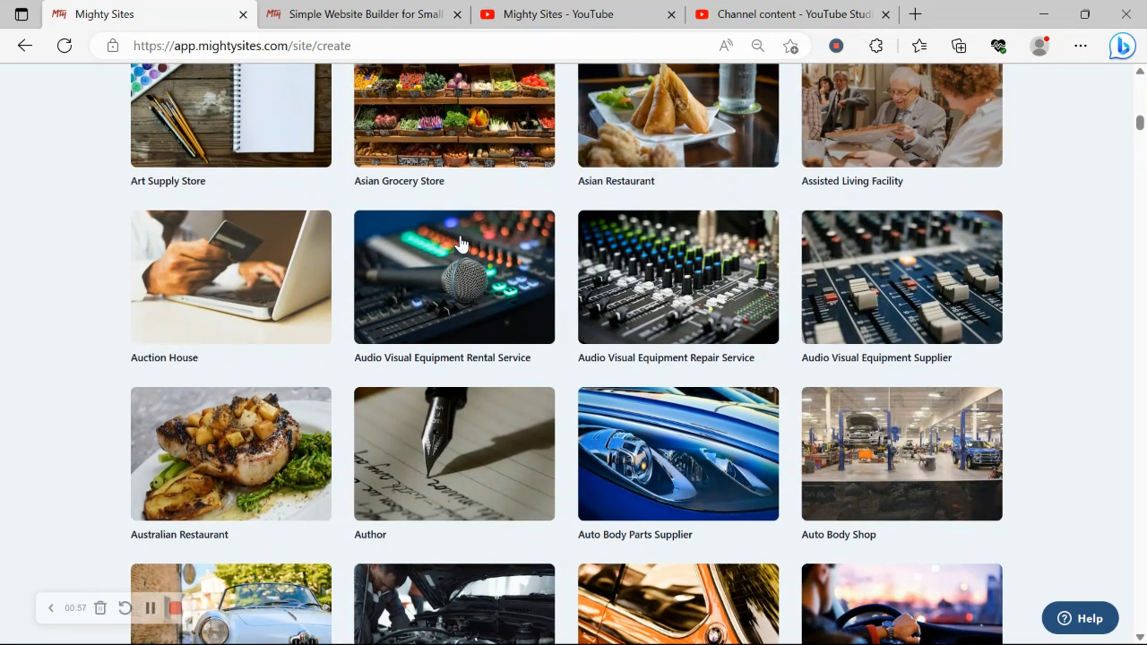
{"action": "scroll", "coordinate": [460, 243], "scroll_direction": "up", "scroll_amount": 1}
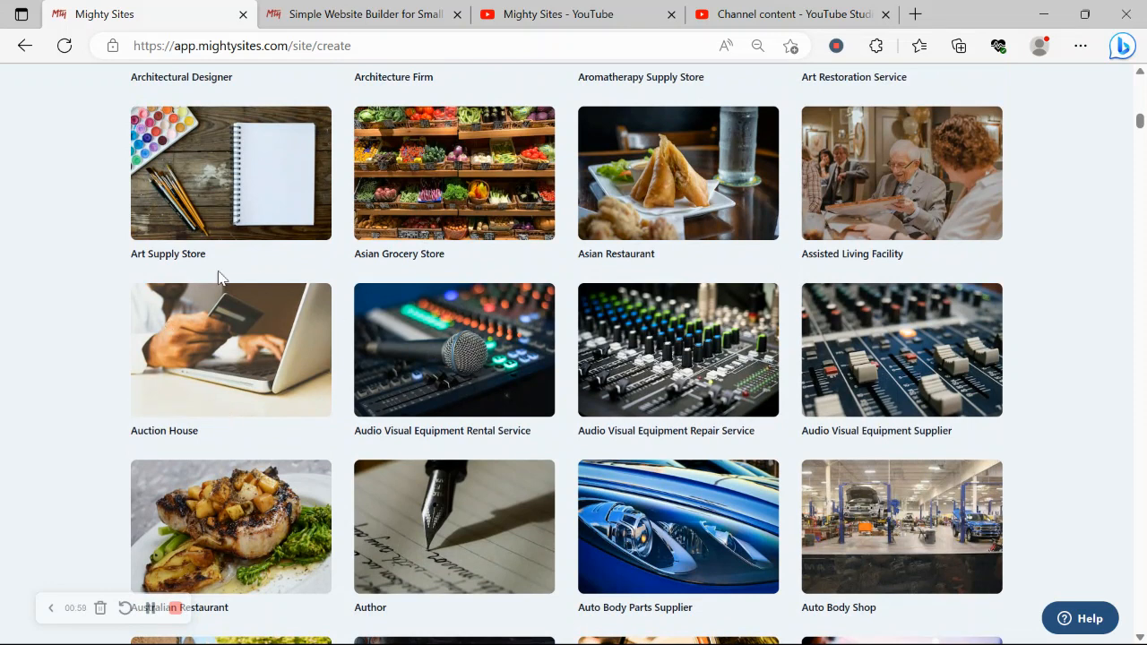
Create an Auction House site for Rochelle's Auctions, a Service business in Denver, Colorado.
{"action": "left_click", "coordinate": [232, 372]}
{"action": "type", "text": "R"}
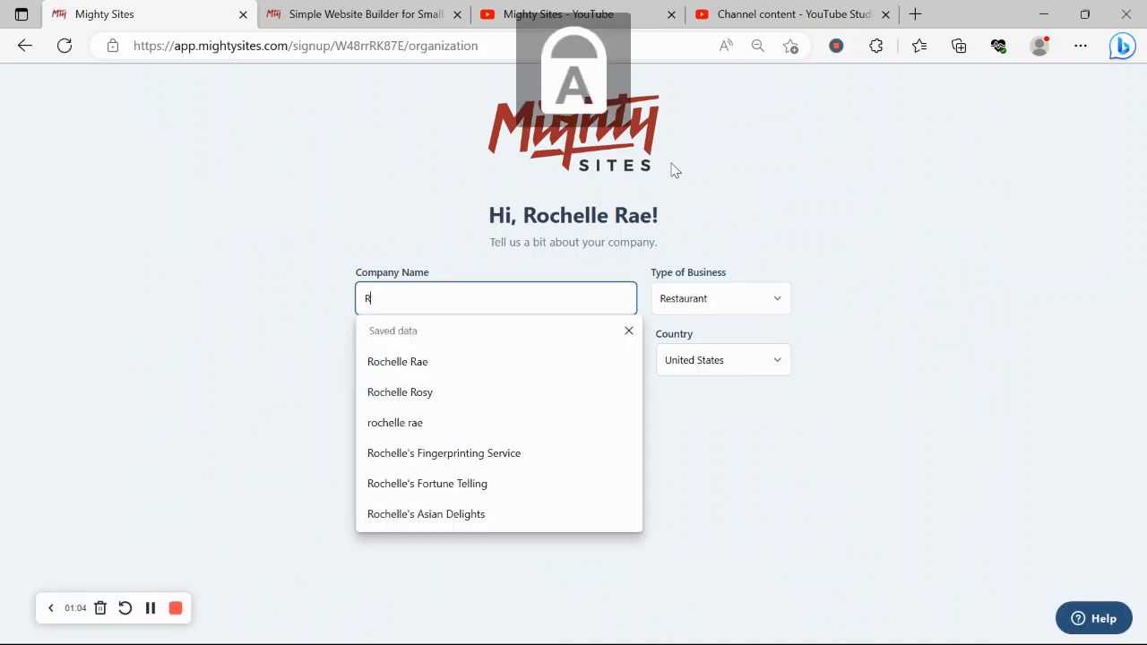
{"action": "type", "text": "ochelle"}
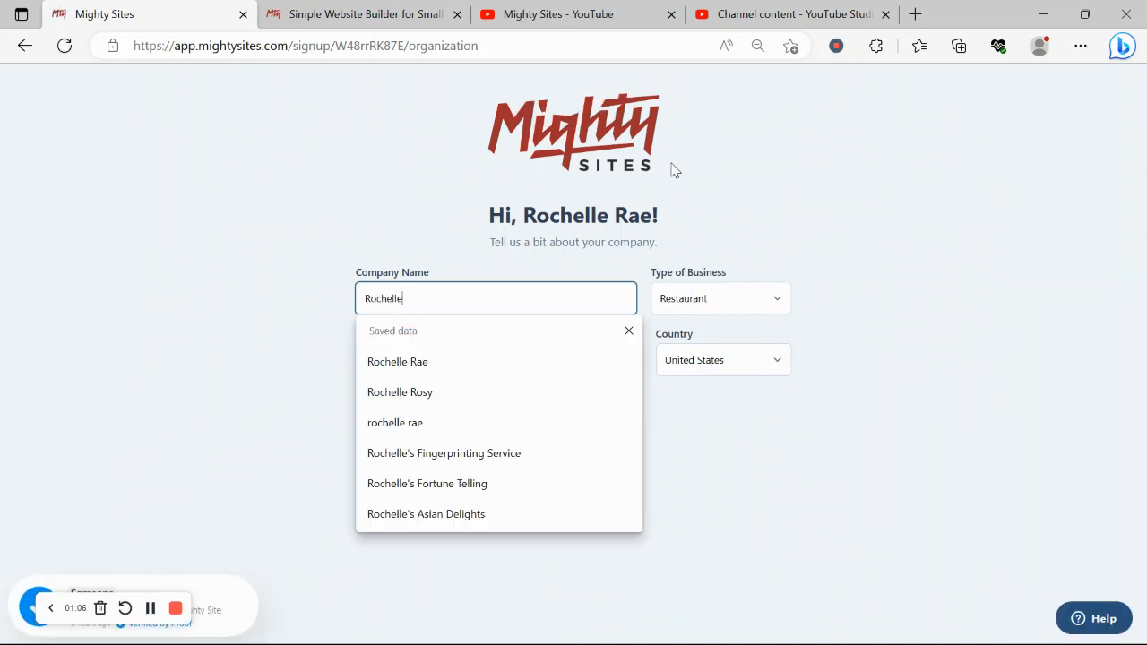
{"action": "type", "text": "'s Auc"}
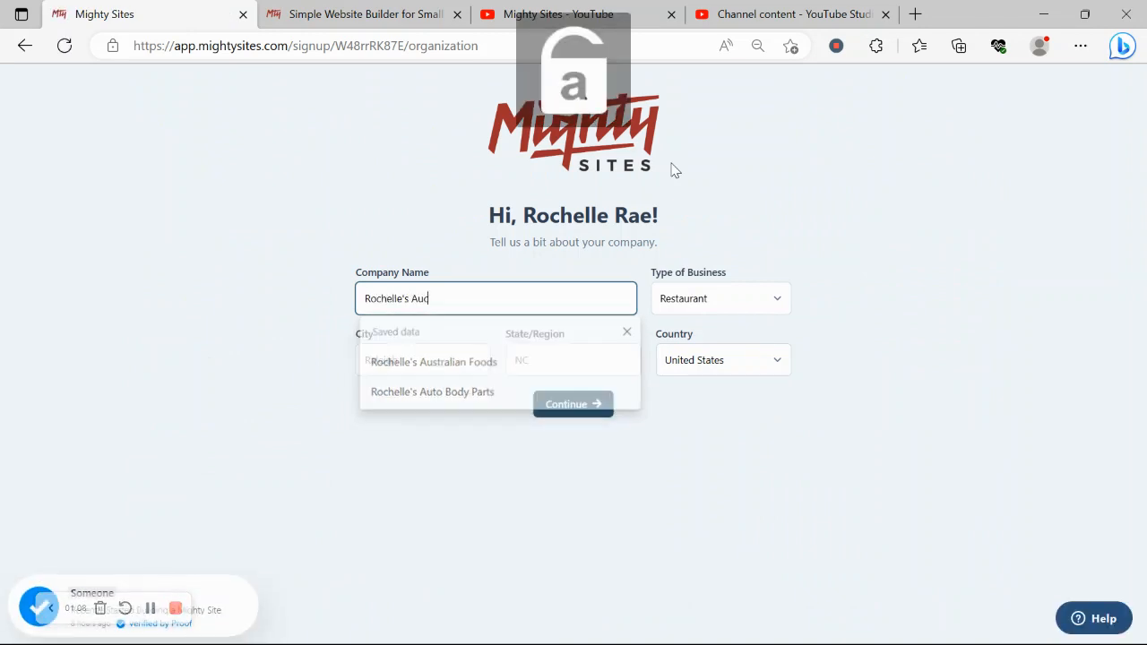
{"action": "type", "text": "tions"}
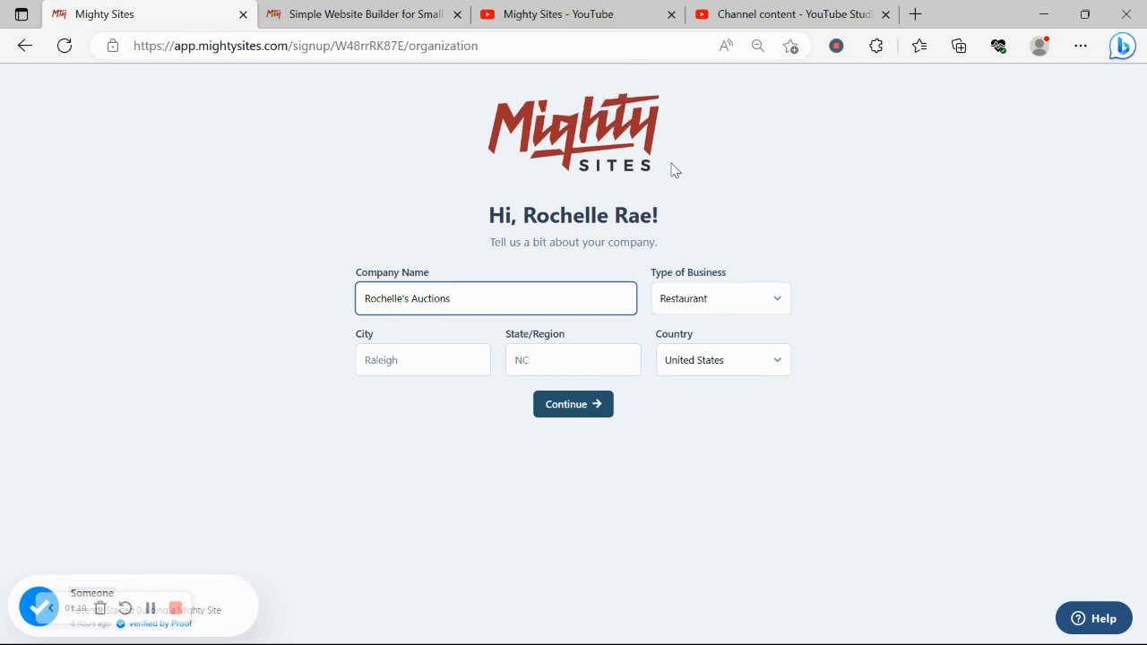
{"action": "left_click", "coordinate": [395, 359]}
{"action": "type", "text": "D"}
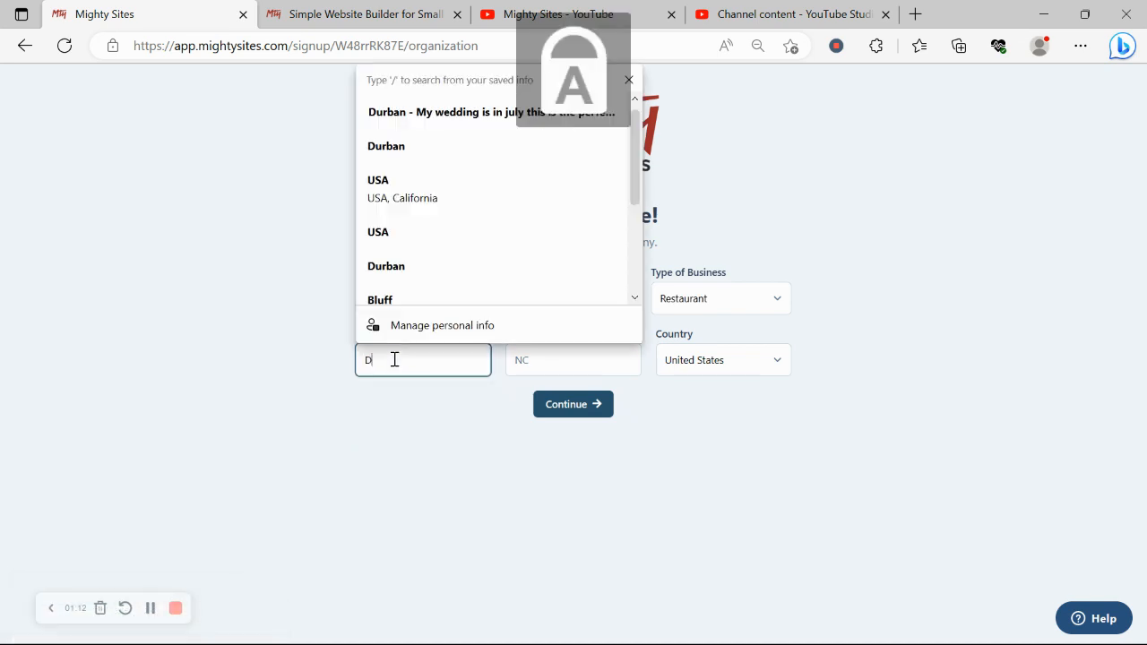
{"action": "type", "text": "enver"}
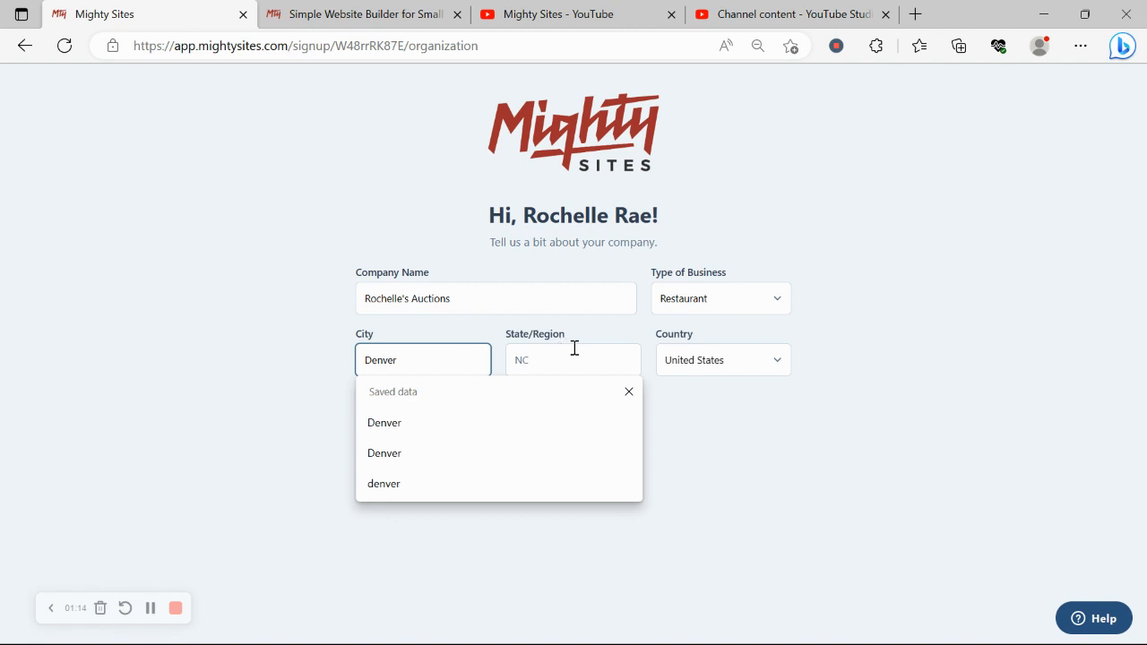
{"action": "left_click", "coordinate": [574, 347]}
{"action": "type", "text": "Colo"}
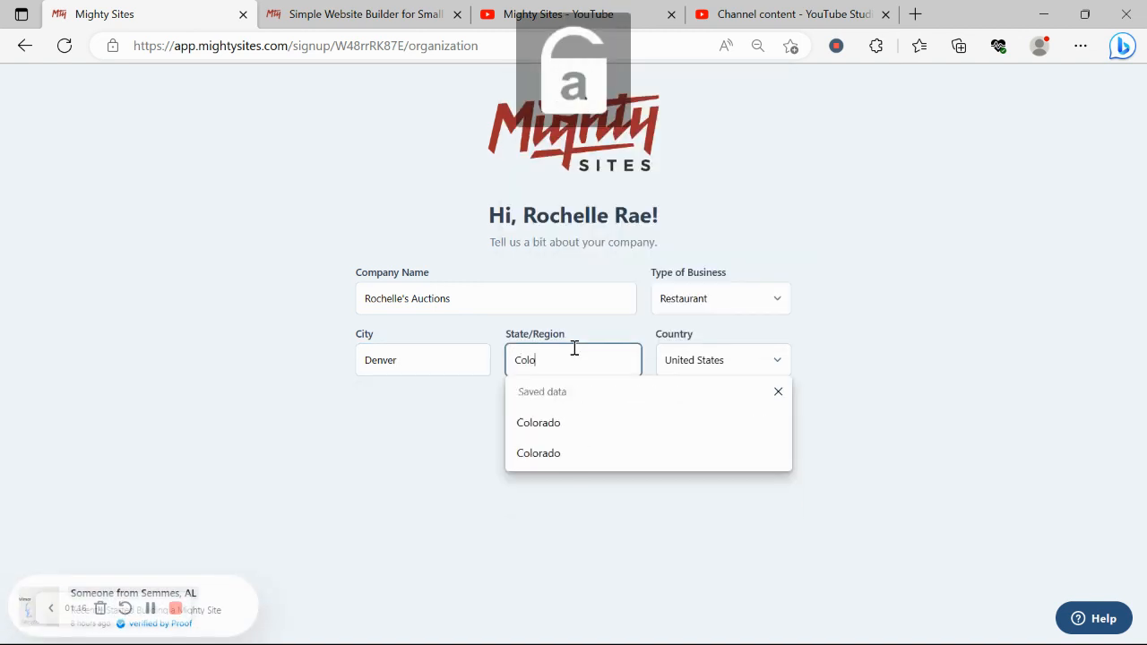
{"action": "type", "text": "rado"}
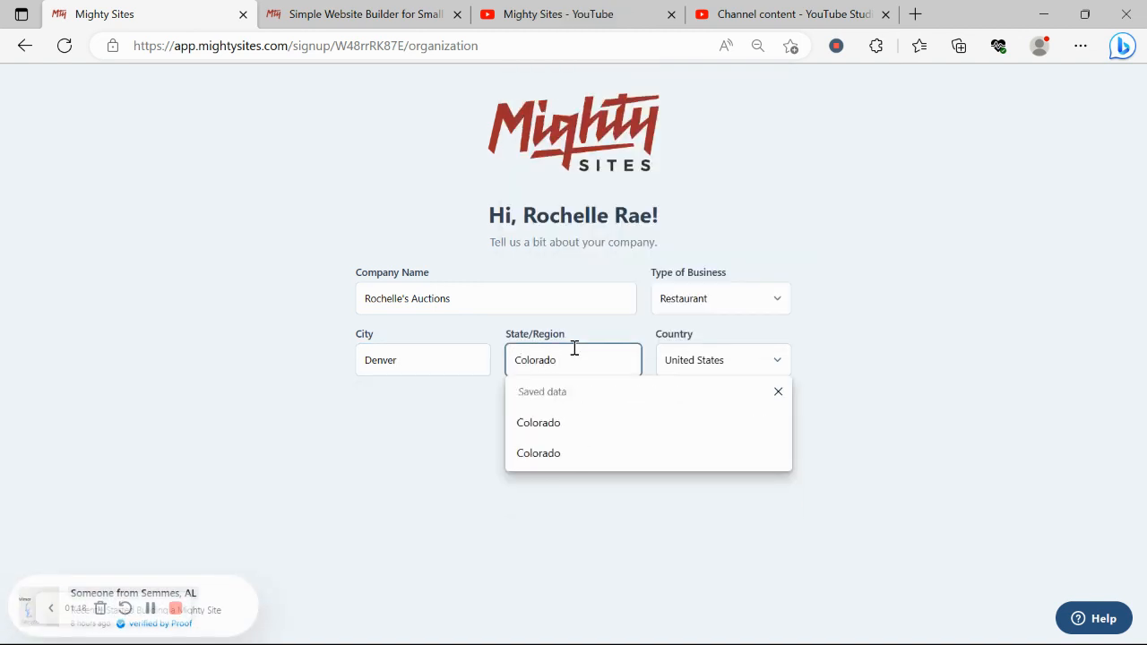
{"action": "left_click", "coordinate": [766, 296]}
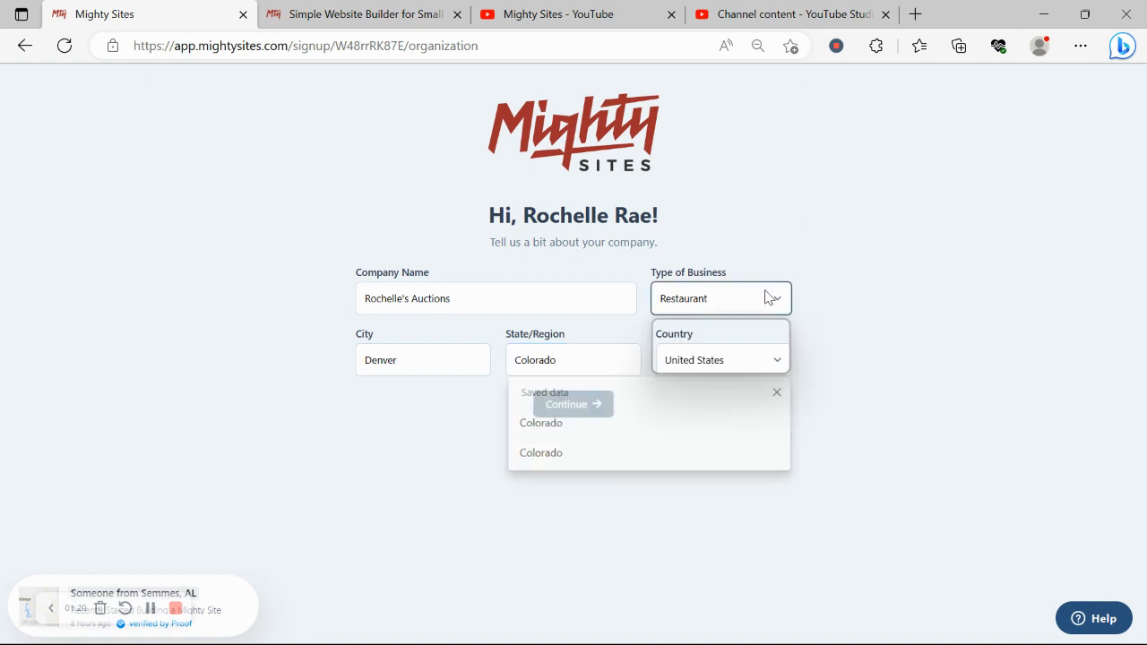
{"action": "left_click", "coordinate": [688, 355]}
{"action": "left_click", "coordinate": [578, 409]}
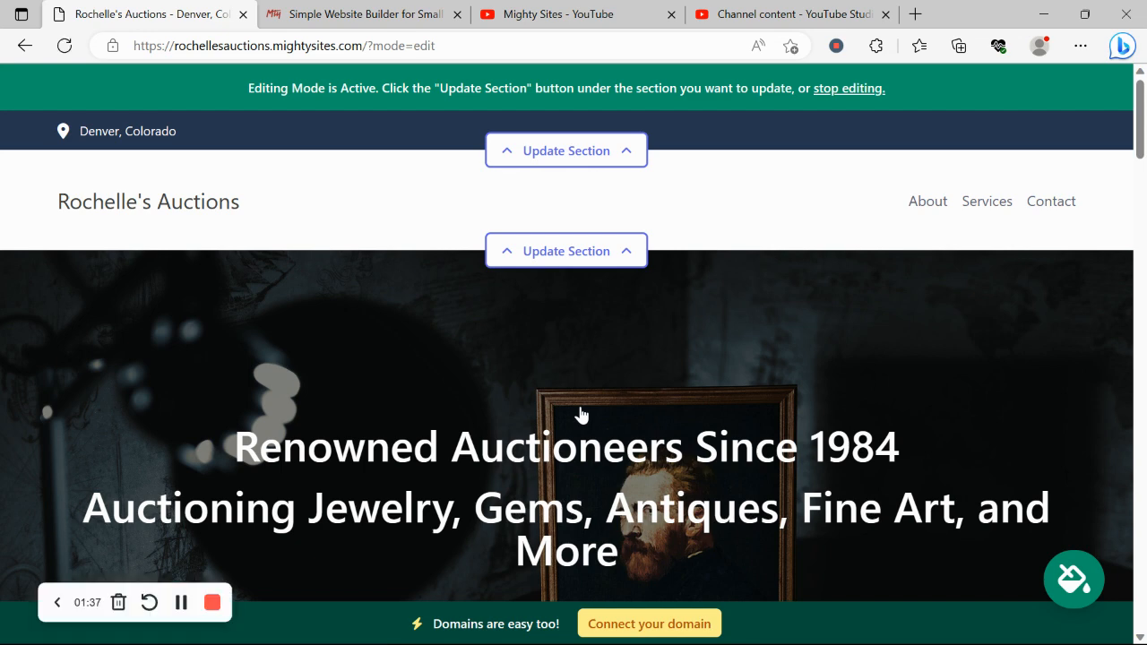
{"action": "scroll", "coordinate": [581, 413], "scroll_direction": "down", "scroll_amount": 3}
{"action": "scroll", "coordinate": [580, 414], "scroll_direction": "down", "scroll_amount": 5}
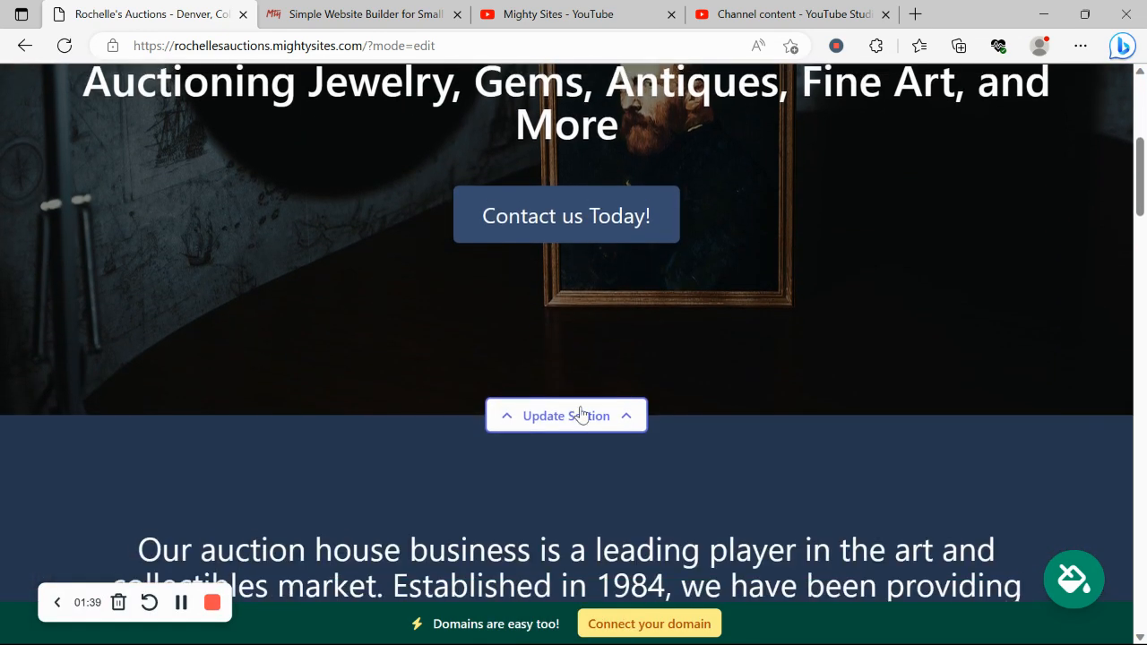
{"action": "scroll", "coordinate": [581, 414], "scroll_direction": "down", "scroll_amount": 2}
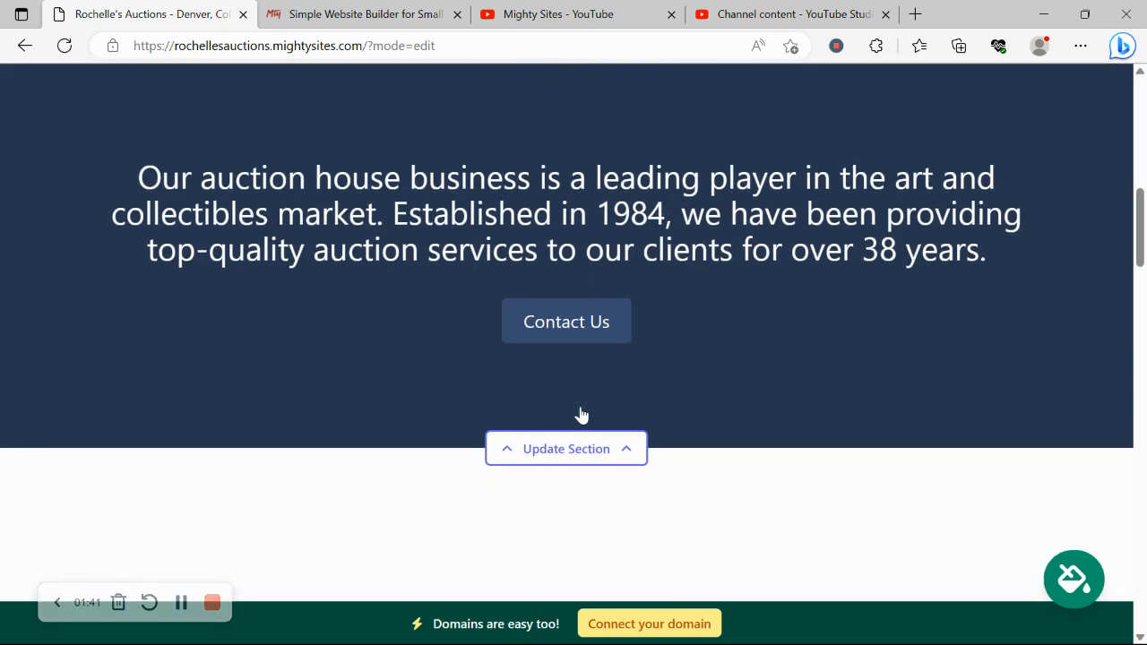
{"action": "scroll", "coordinate": [580, 414], "scroll_direction": "down", "scroll_amount": 1}
{"action": "scroll", "coordinate": [580, 414], "scroll_direction": "down", "scroll_amount": 4}
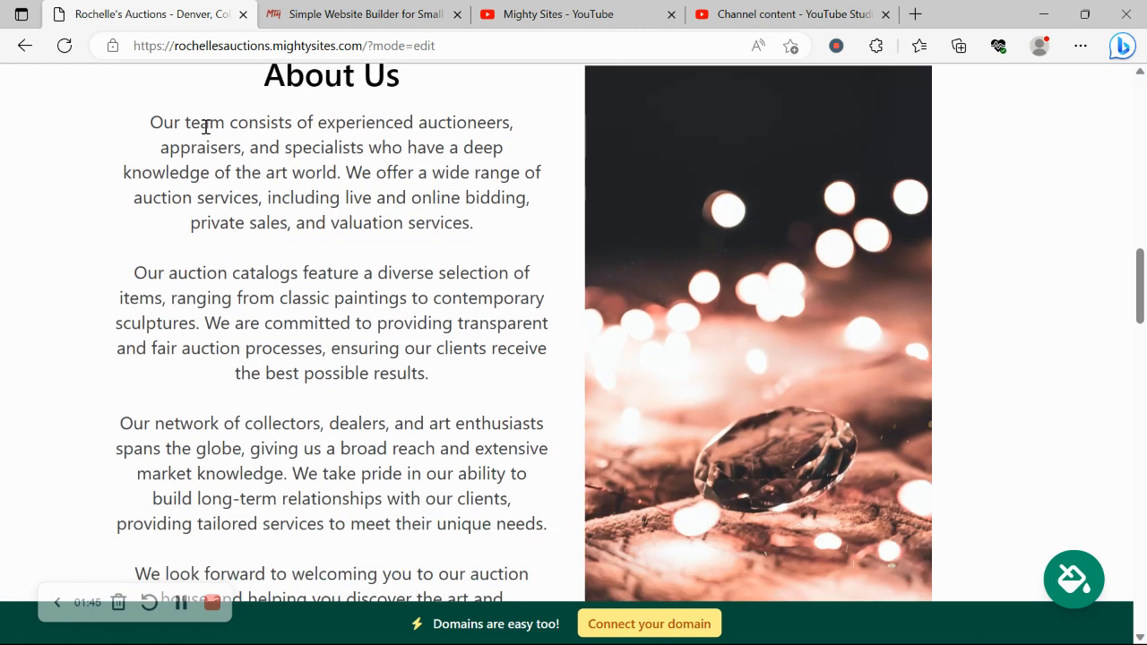
{"action": "left_click_drag", "start_coordinate": [205, 126], "coordinate": [461, 525]}
{"action": "left_click", "coordinate": [995, 317]}
{"action": "scroll", "coordinate": [674, 304], "scroll_direction": "down", "scroll_amount": 1}
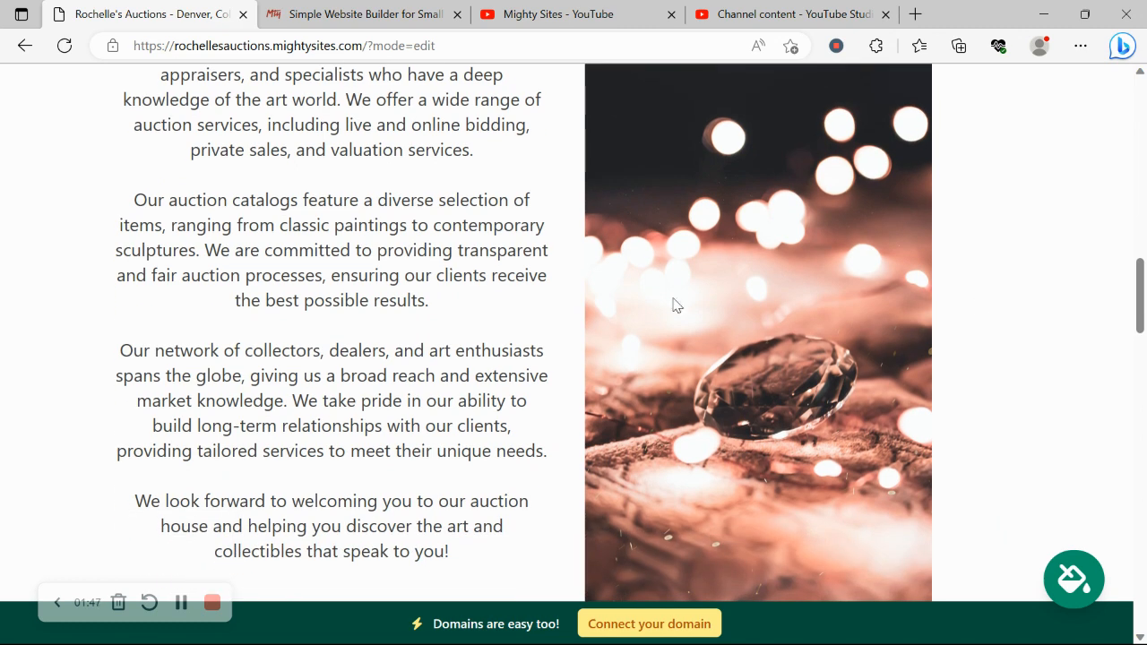
{"action": "scroll", "coordinate": [805, 290], "scroll_direction": "down", "scroll_amount": 8}
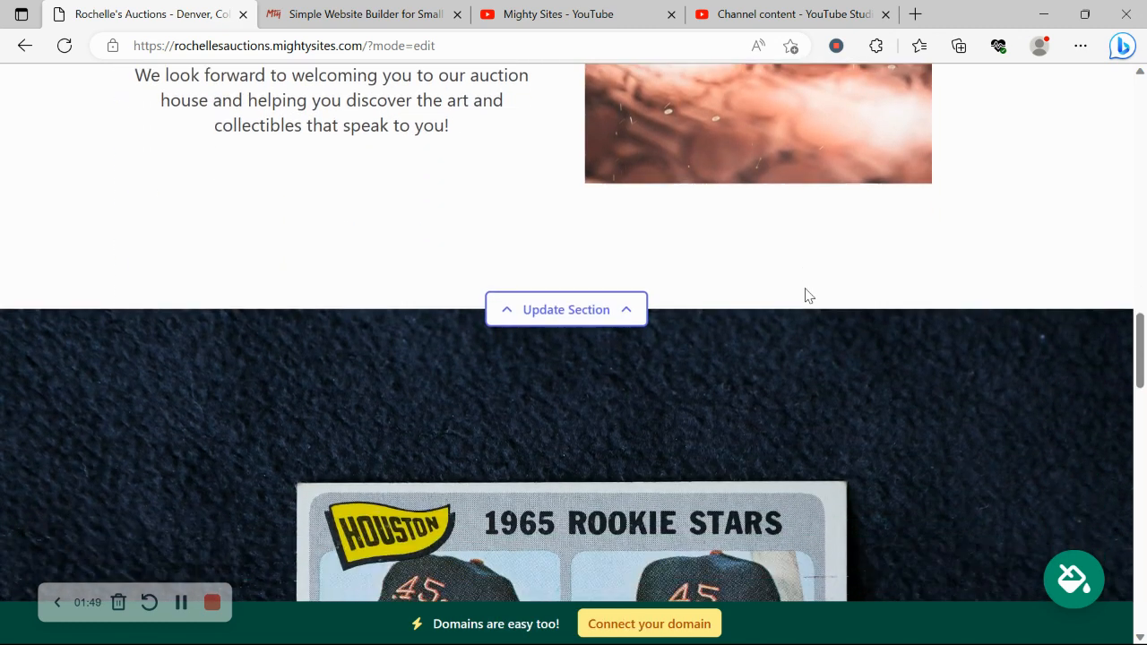
{"action": "scroll", "coordinate": [805, 295], "scroll_direction": "down", "scroll_amount": 2}
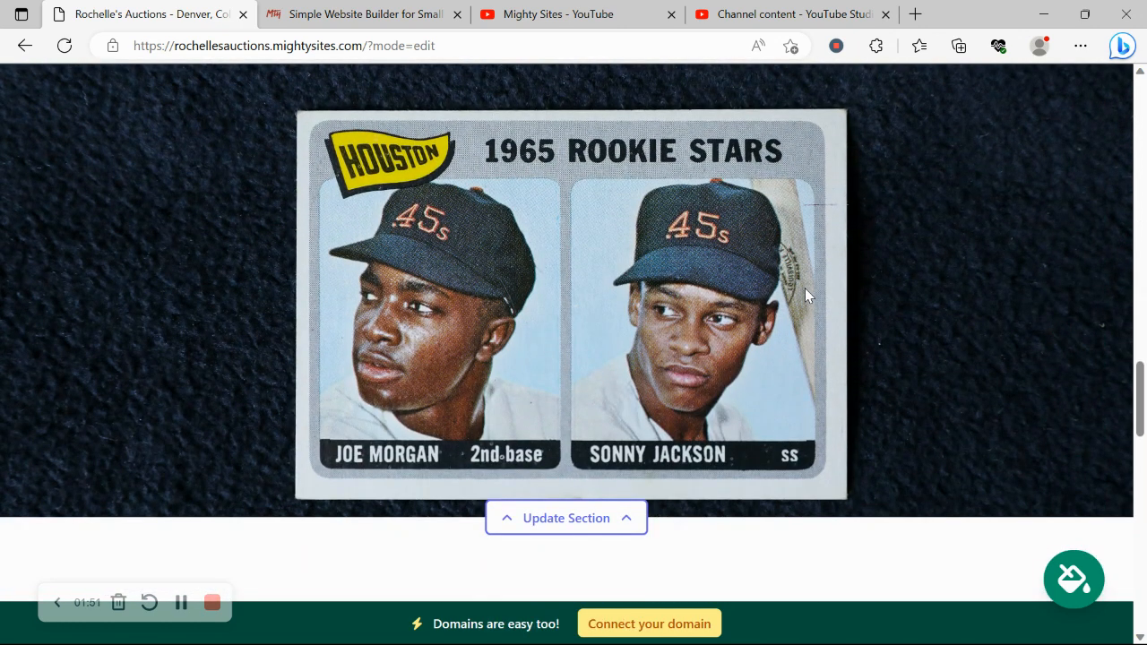
{"action": "scroll", "coordinate": [804, 297], "scroll_direction": "down", "scroll_amount": 1}
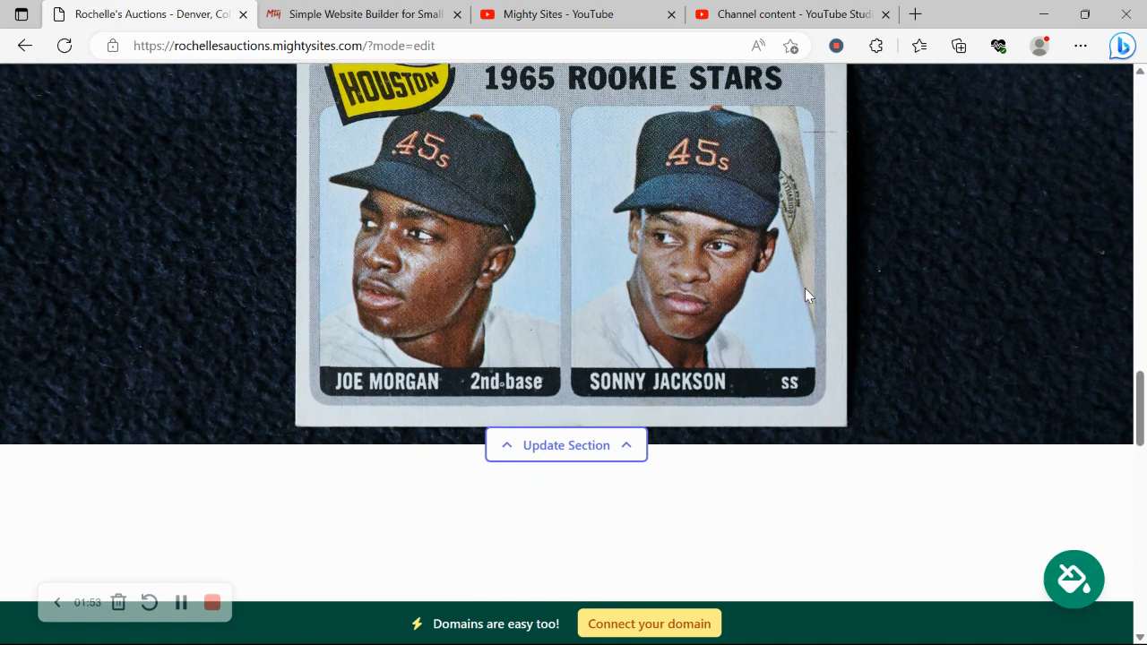
{"action": "scroll", "coordinate": [805, 289], "scroll_direction": "down", "scroll_amount": 3}
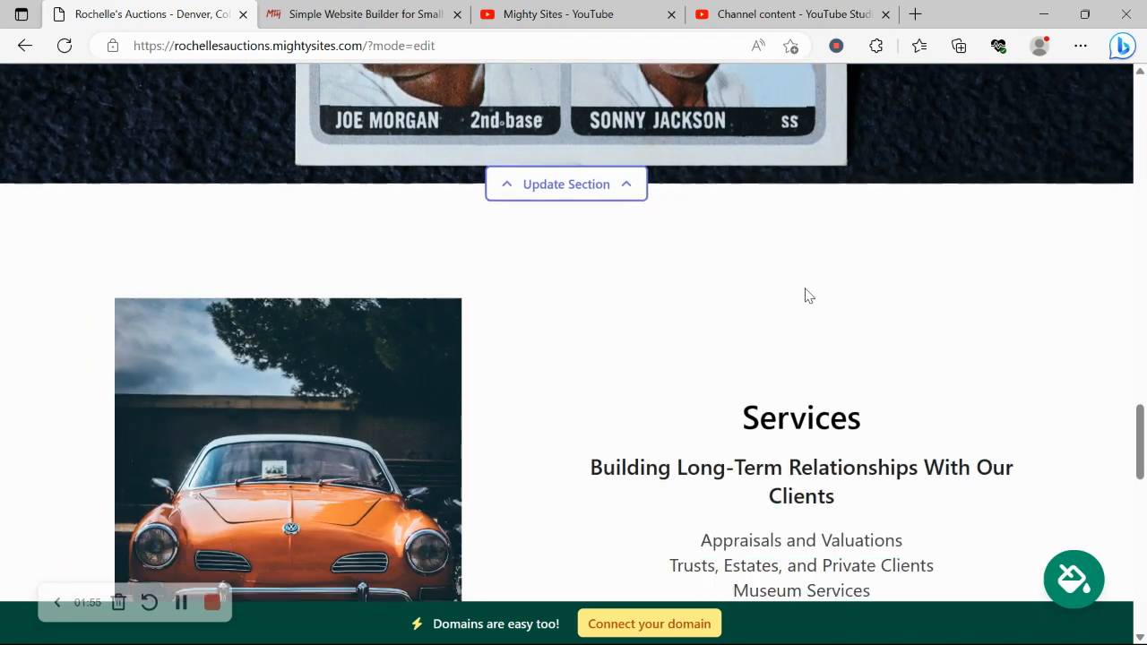
{"action": "scroll", "coordinate": [805, 296], "scroll_direction": "down", "scroll_amount": 1}
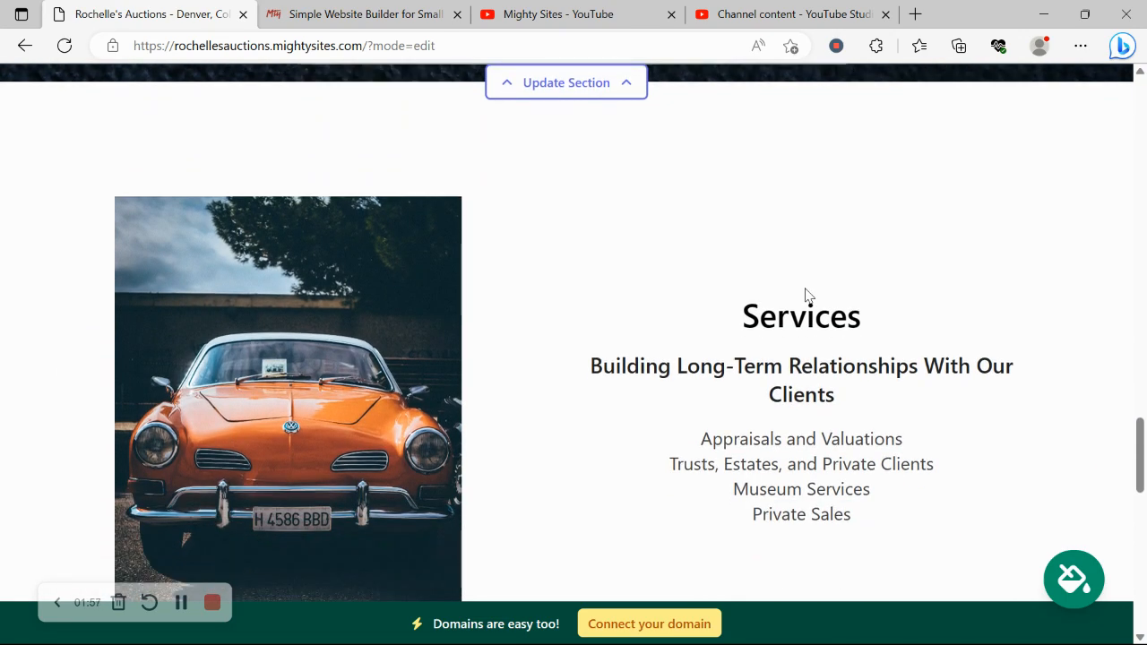
{"action": "scroll", "coordinate": [806, 296], "scroll_direction": "down", "scroll_amount": 2}
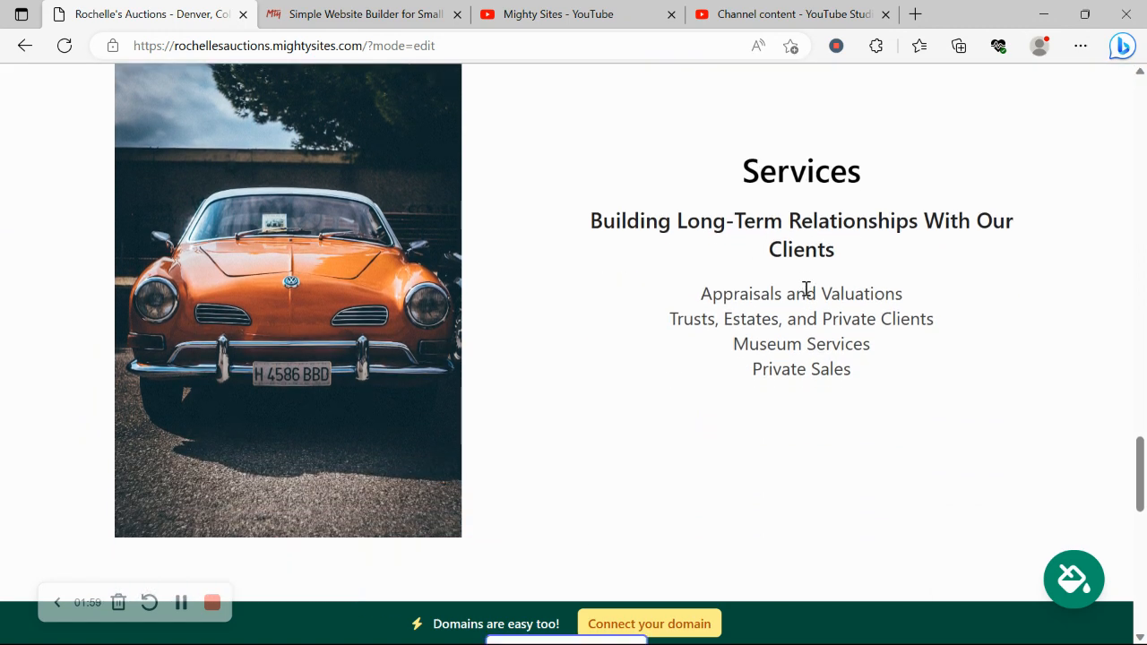
{"action": "scroll", "coordinate": [806, 290], "scroll_direction": "down", "scroll_amount": 1}
{"action": "scroll", "coordinate": [807, 291], "scroll_direction": "up", "scroll_amount": 4}
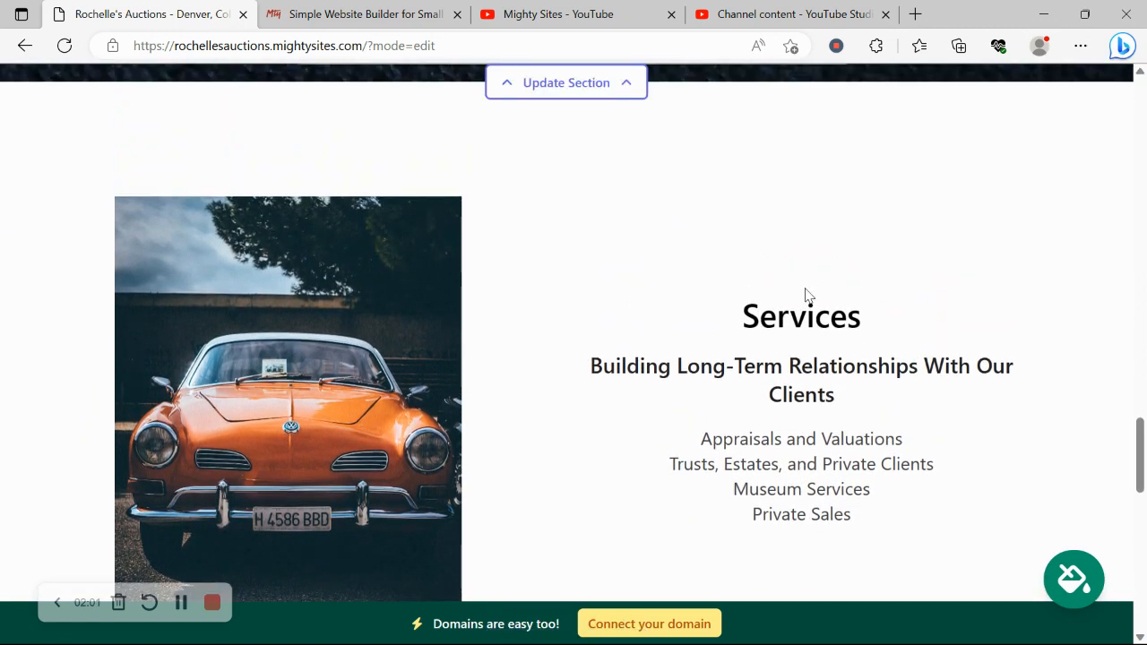
{"action": "scroll", "coordinate": [805, 295], "scroll_direction": "up", "scroll_amount": 3}
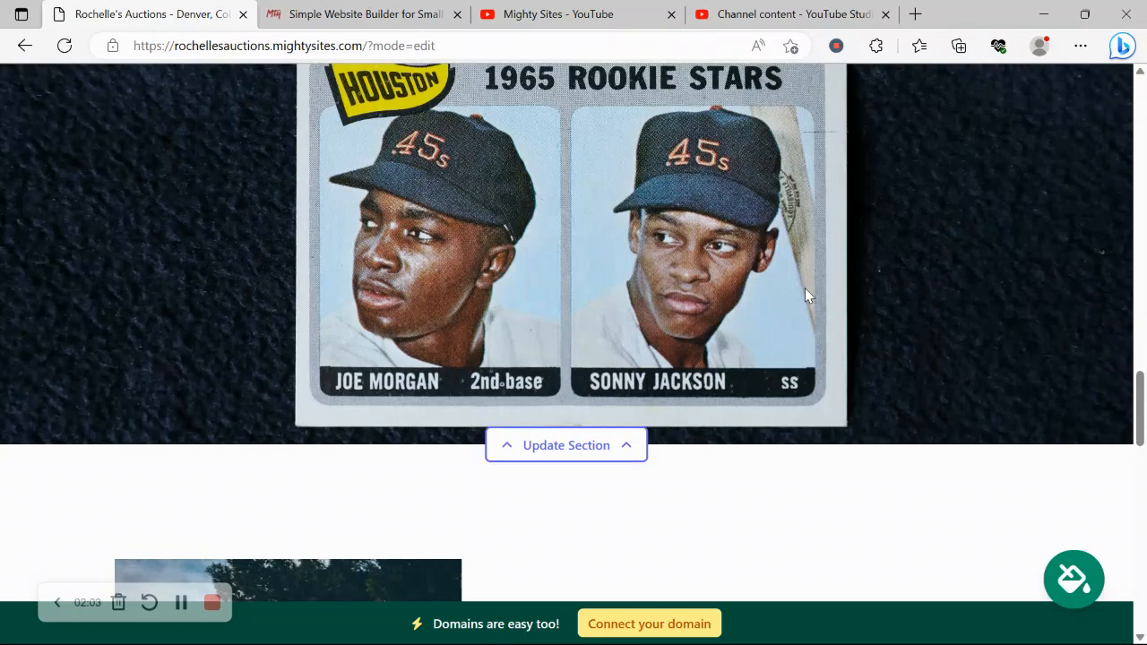
{"action": "scroll", "coordinate": [804, 295], "scroll_direction": "up", "scroll_amount": 4}
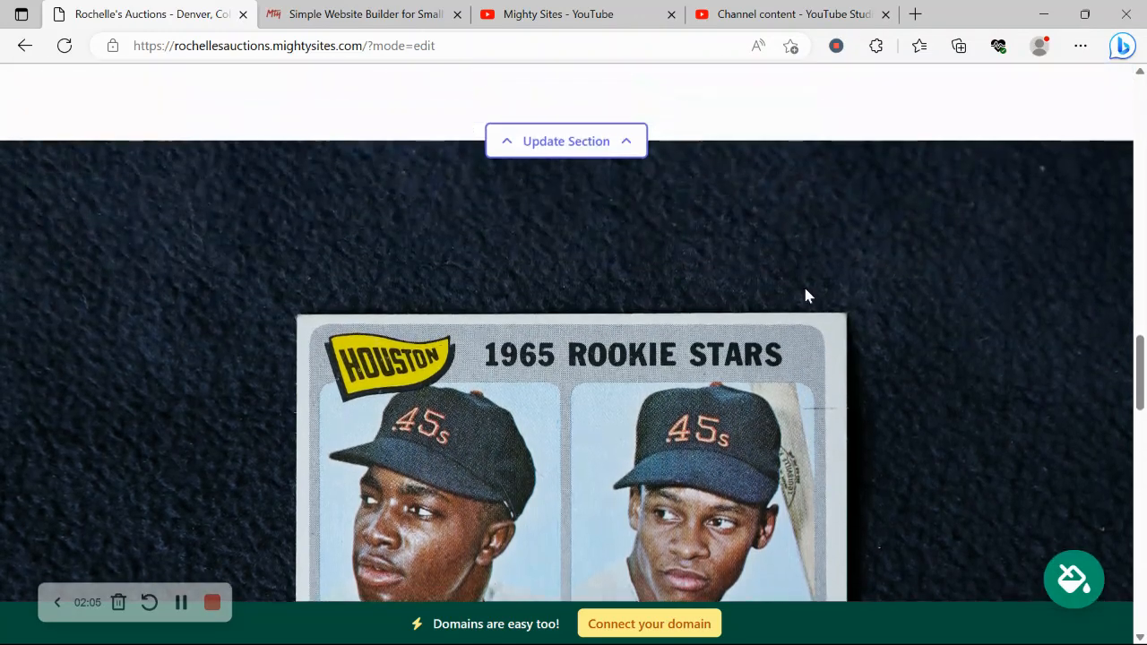
{"action": "scroll", "coordinate": [806, 296], "scroll_direction": "up", "scroll_amount": 1}
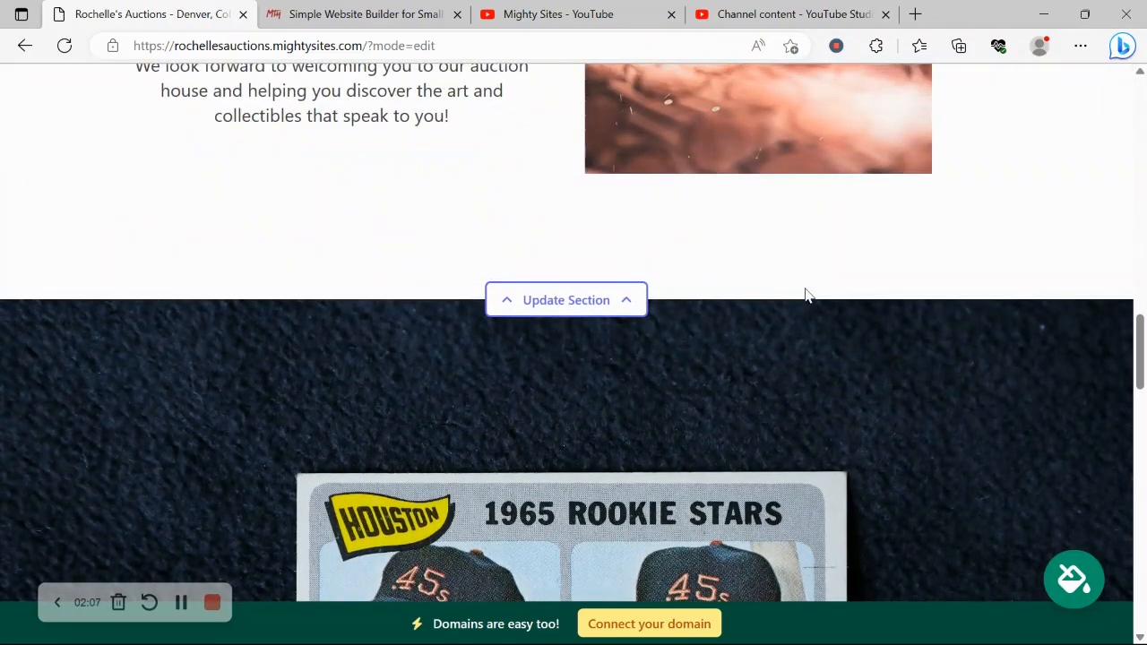
{"action": "scroll", "coordinate": [805, 296], "scroll_direction": "up", "scroll_amount": 6}
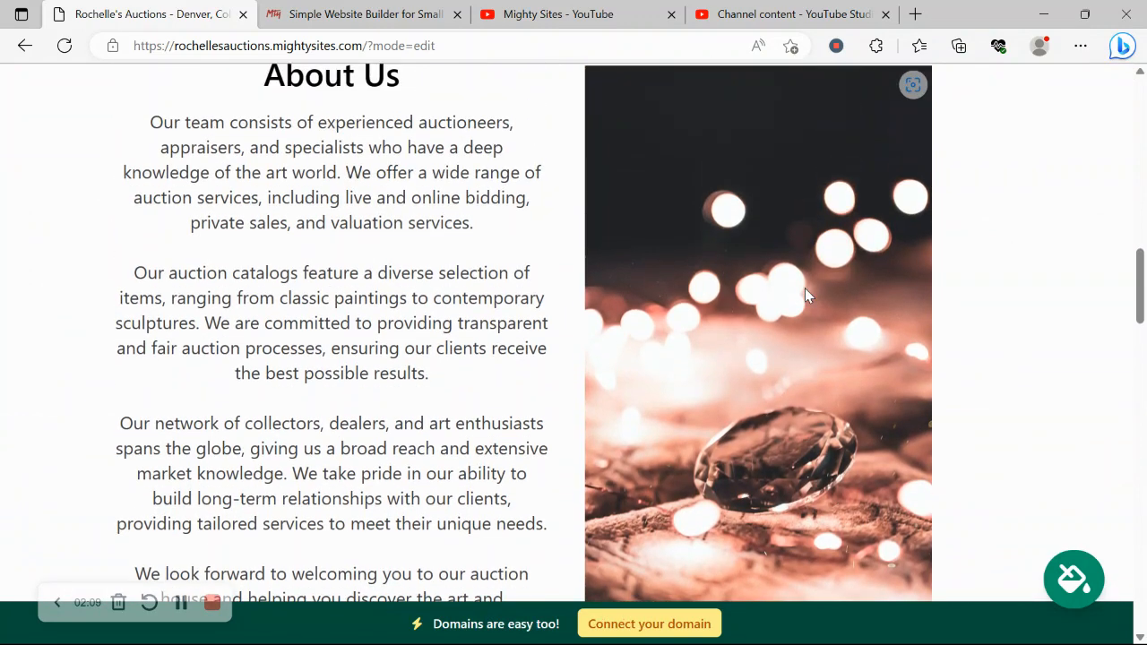
{"action": "scroll", "coordinate": [804, 288], "scroll_direction": "up", "scroll_amount": 5}
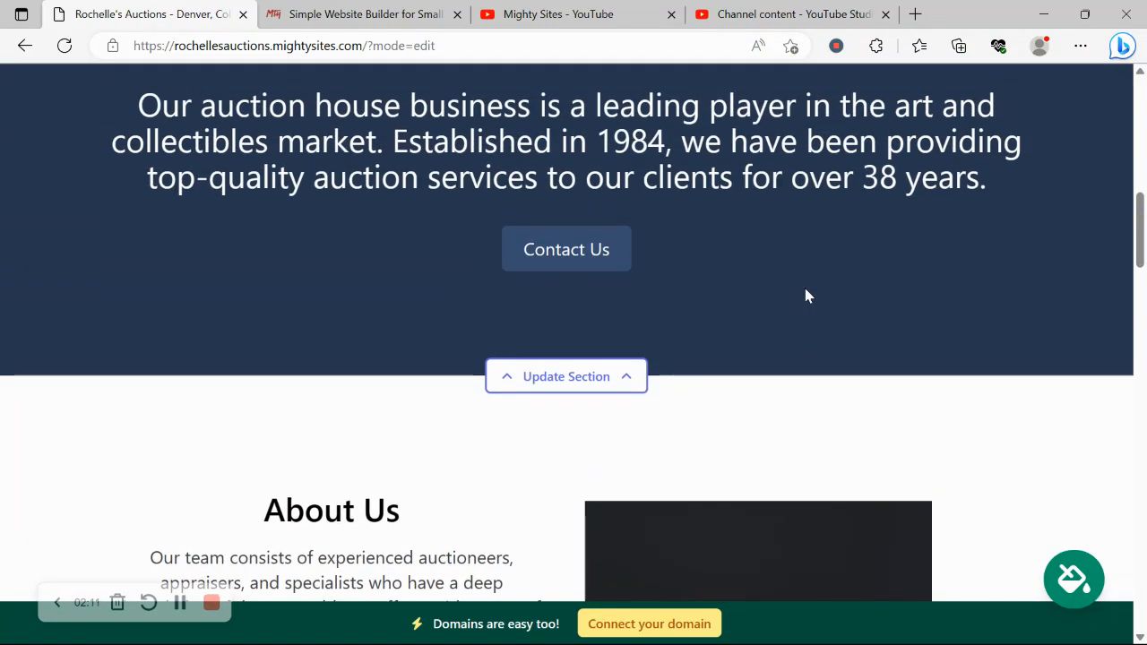
{"action": "scroll", "coordinate": [805, 296], "scroll_direction": "up", "scroll_amount": 3}
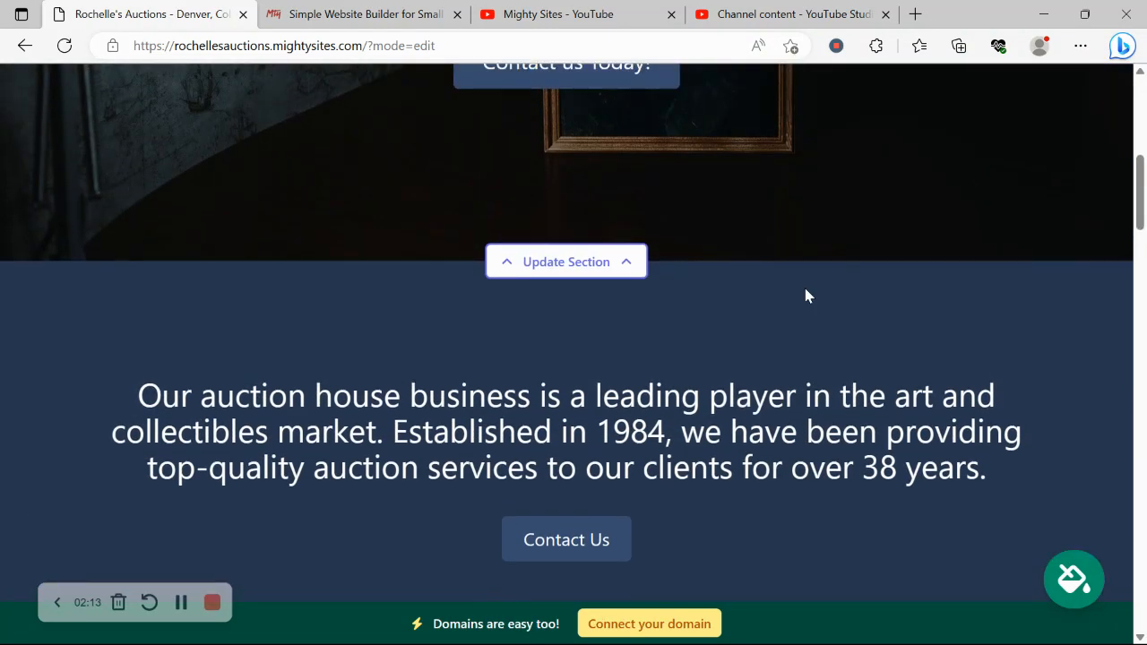
{"action": "scroll", "coordinate": [804, 295], "scroll_direction": "up", "scroll_amount": 5}
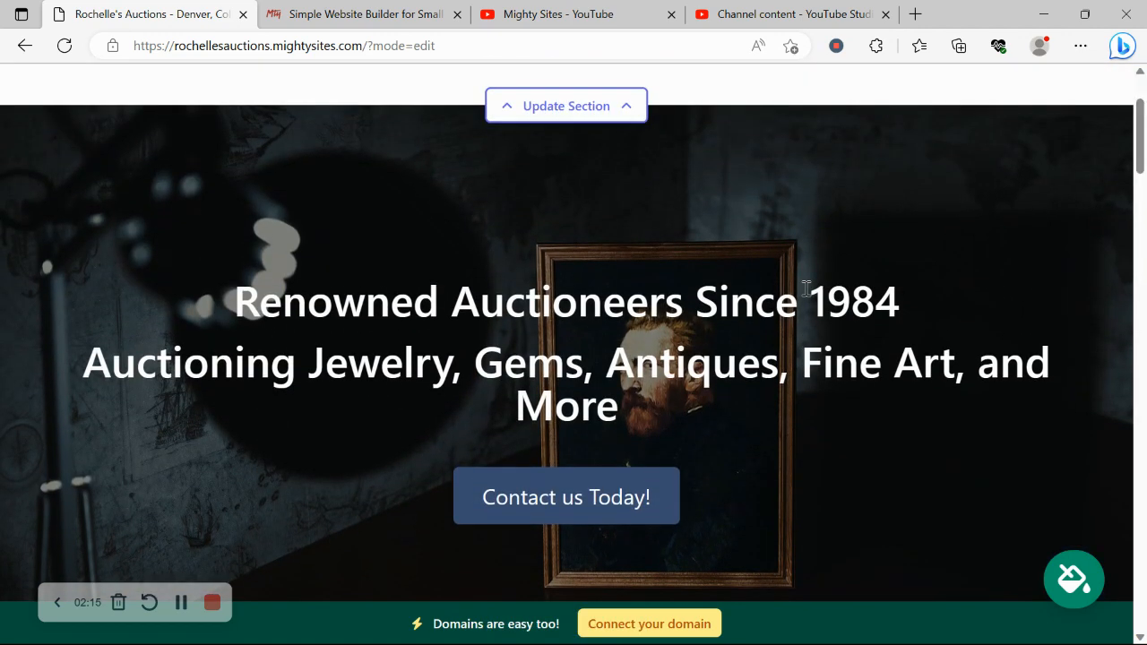
{"action": "scroll", "coordinate": [804, 288], "scroll_direction": "up", "scroll_amount": 2}
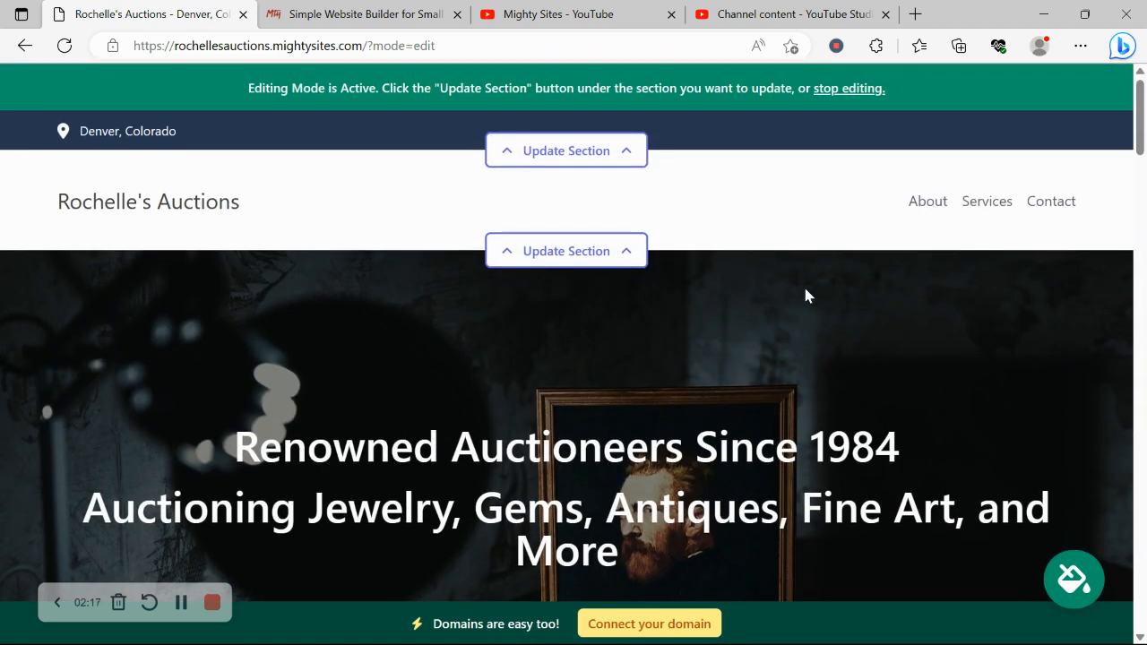
Enter the organisation's email (shown on site), phone number and autofilled street address, then save the location.
{"action": "left_click", "coordinate": [636, 143]}
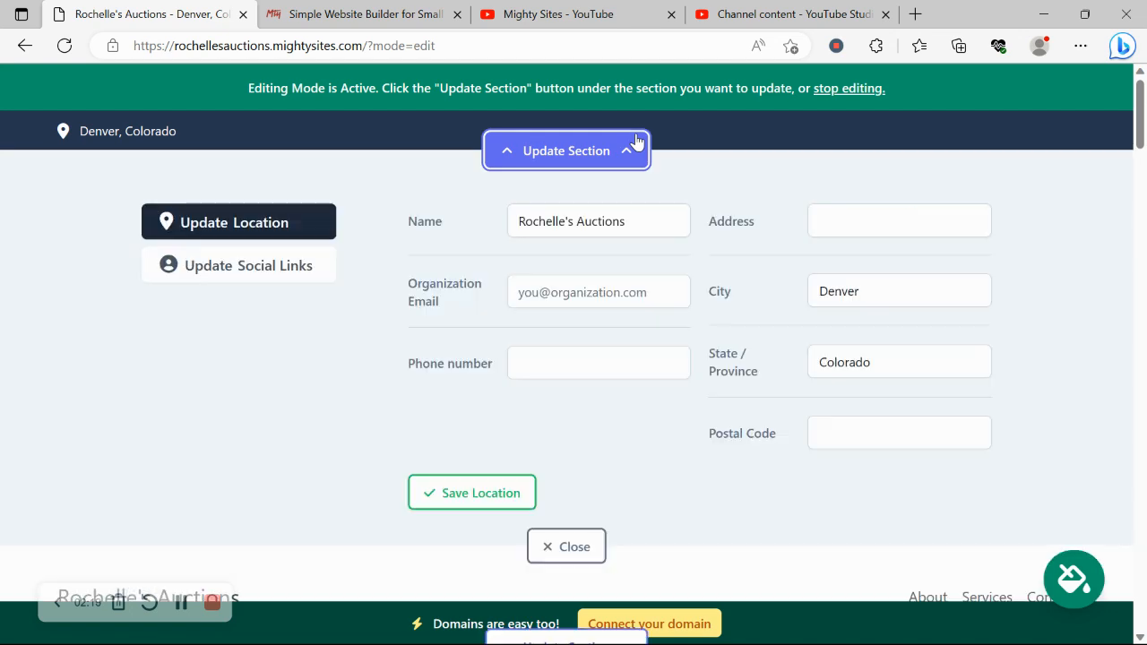
{"action": "left_click", "coordinate": [576, 292]}
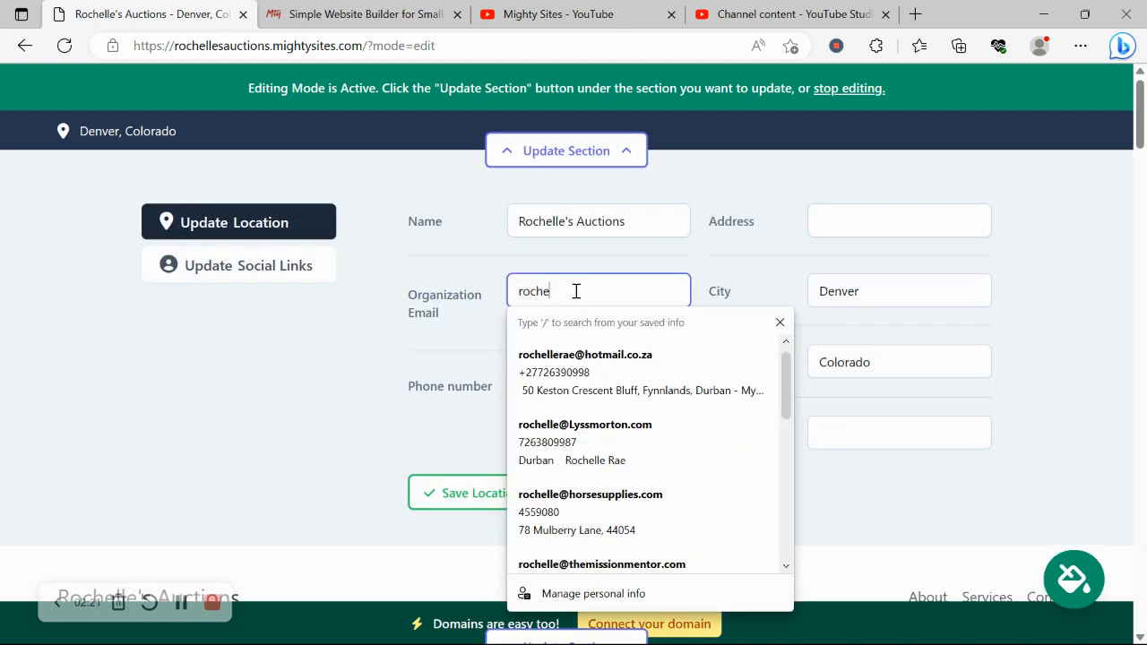
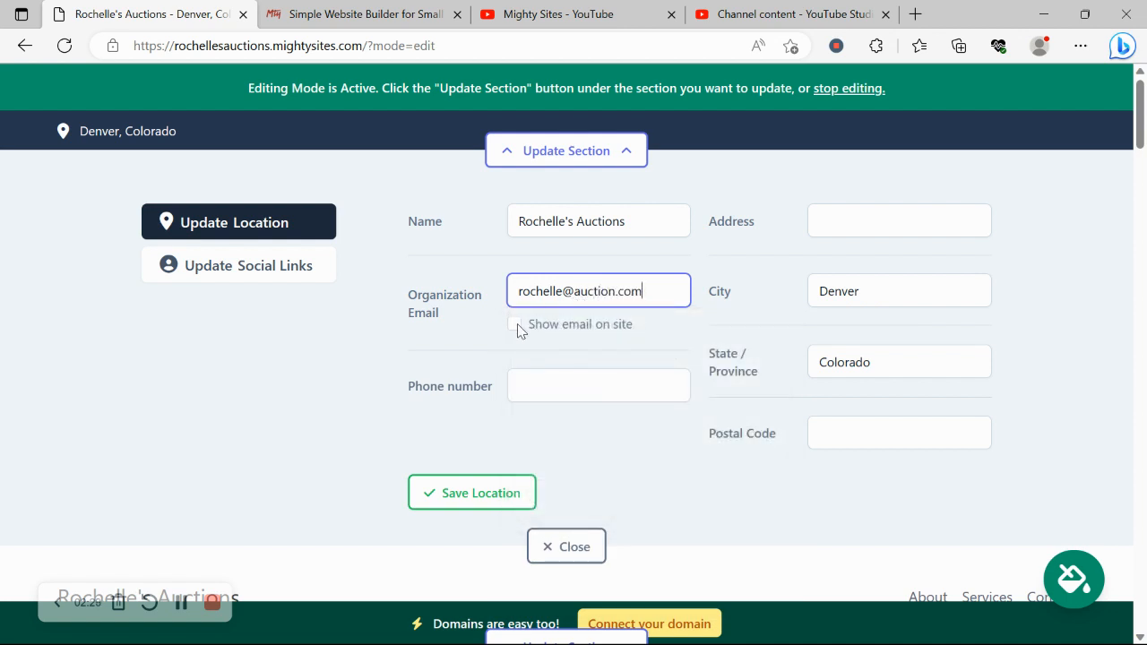
{"action": "left_click", "coordinate": [514, 325]}
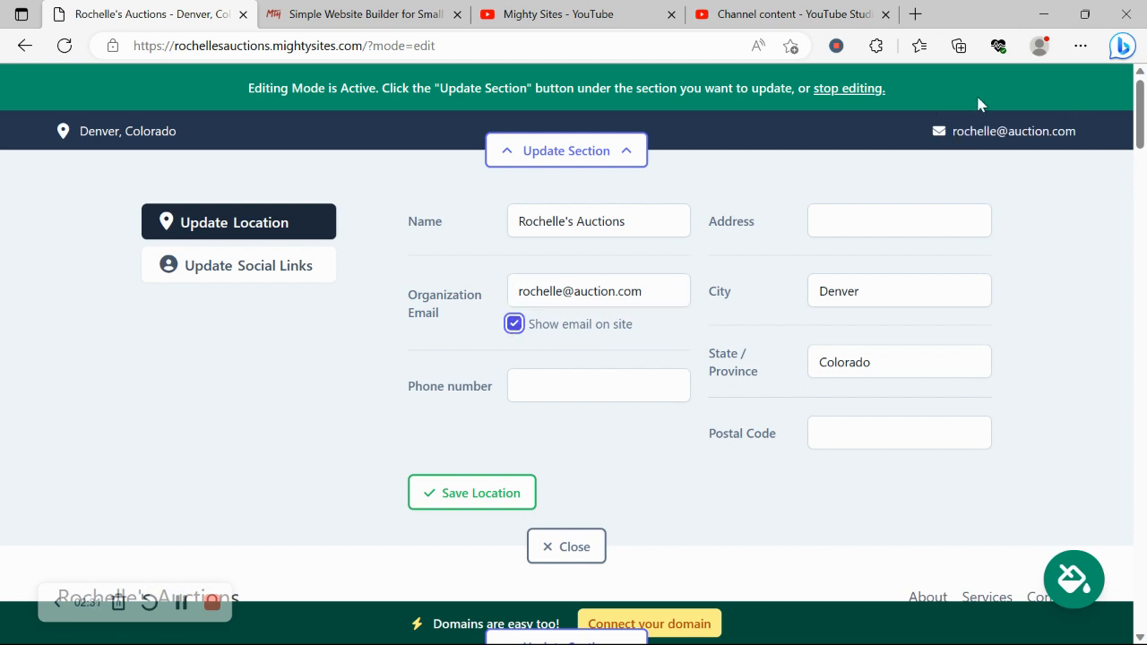
{"action": "left_click", "coordinate": [583, 393]}
{"action": "type", "text": "567"}
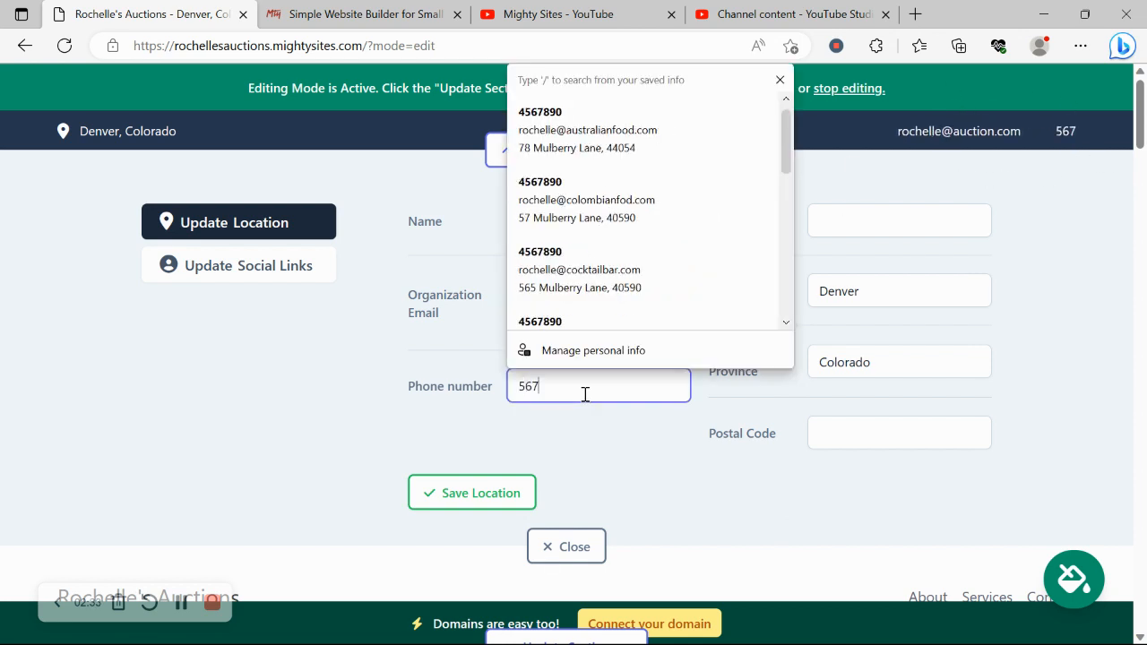
{"action": "type", "text": "-90089"}
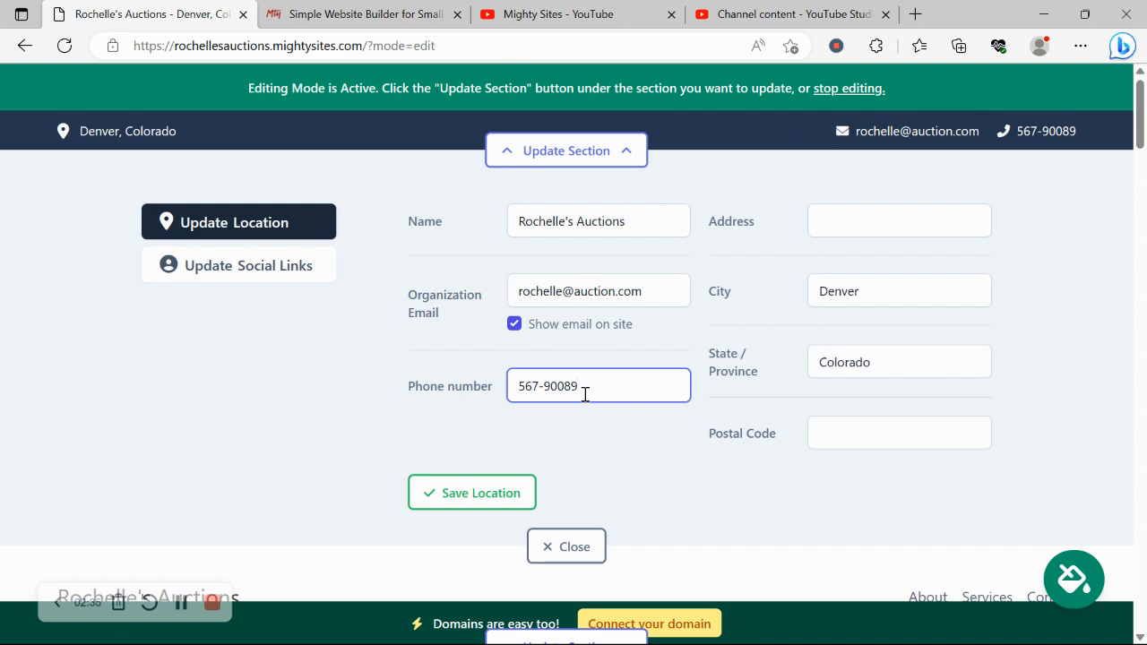
{"action": "left_click", "coordinate": [893, 226]}
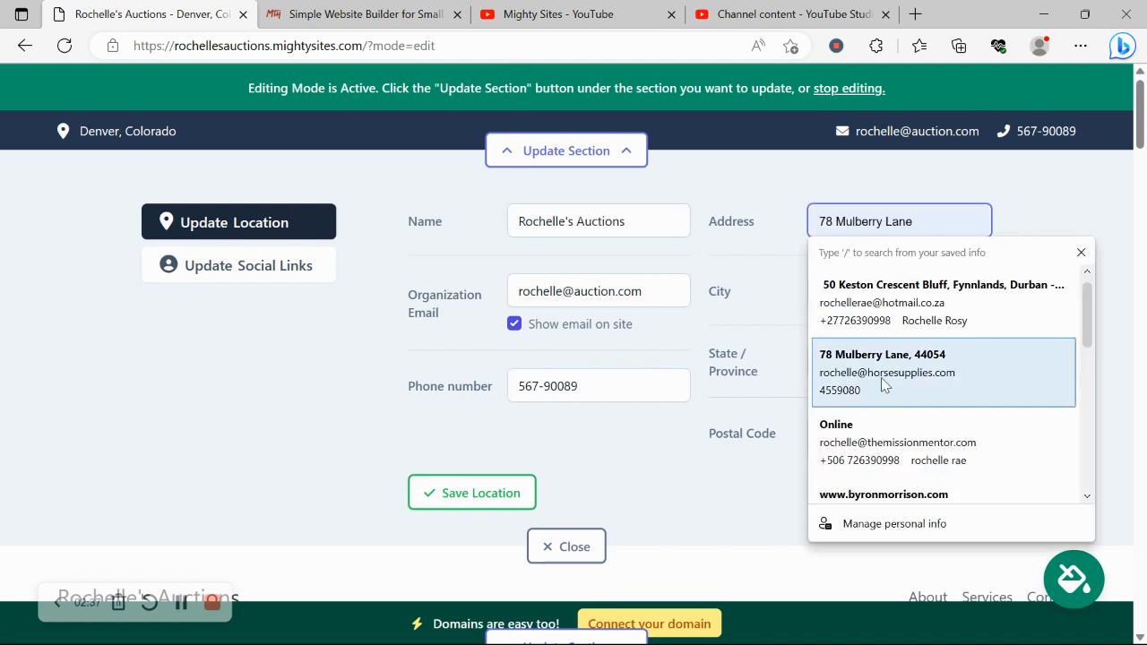
{"action": "left_click", "coordinate": [893, 381]}
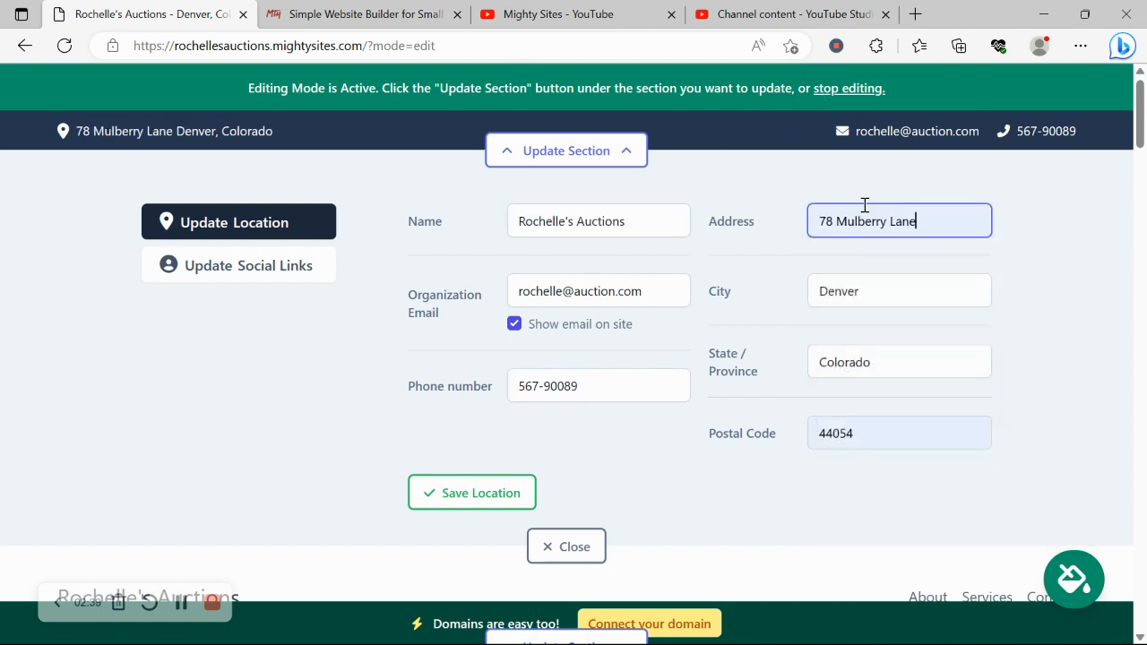
{"action": "left_click", "coordinate": [435, 501]}
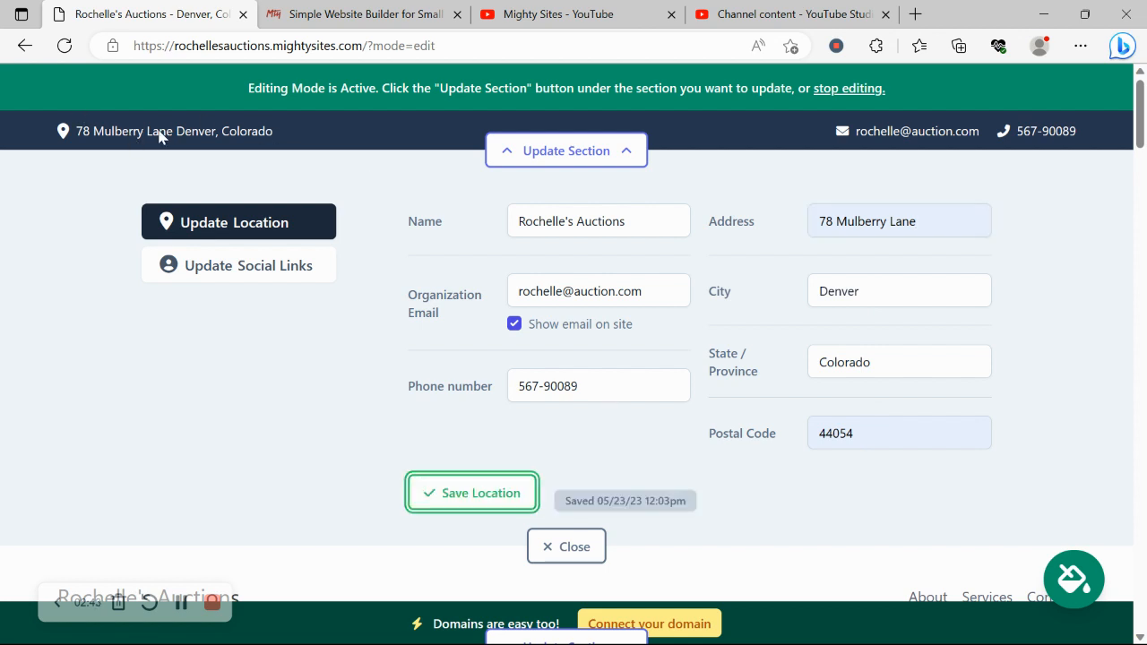
Save the suggested 'mightys' Instagram handle and Twitter handle 'mightysitesusa', then close the social links editor.
{"action": "left_click", "coordinate": [266, 278]}
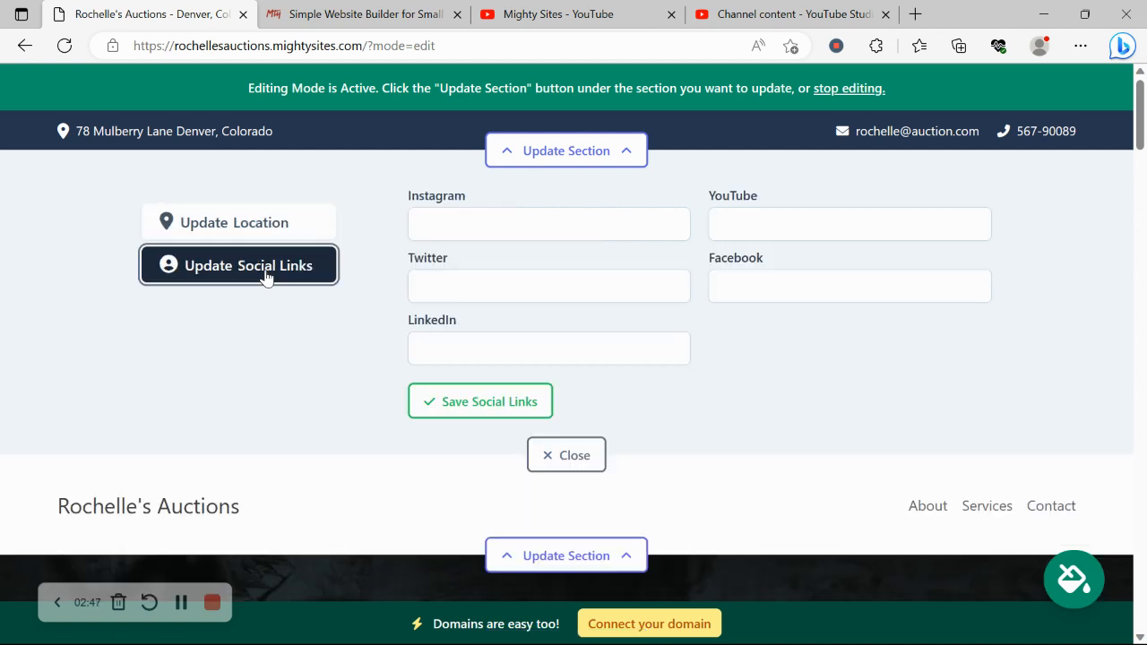
{"action": "left_click", "coordinate": [517, 217]}
{"action": "type", "text": "mightysites"}
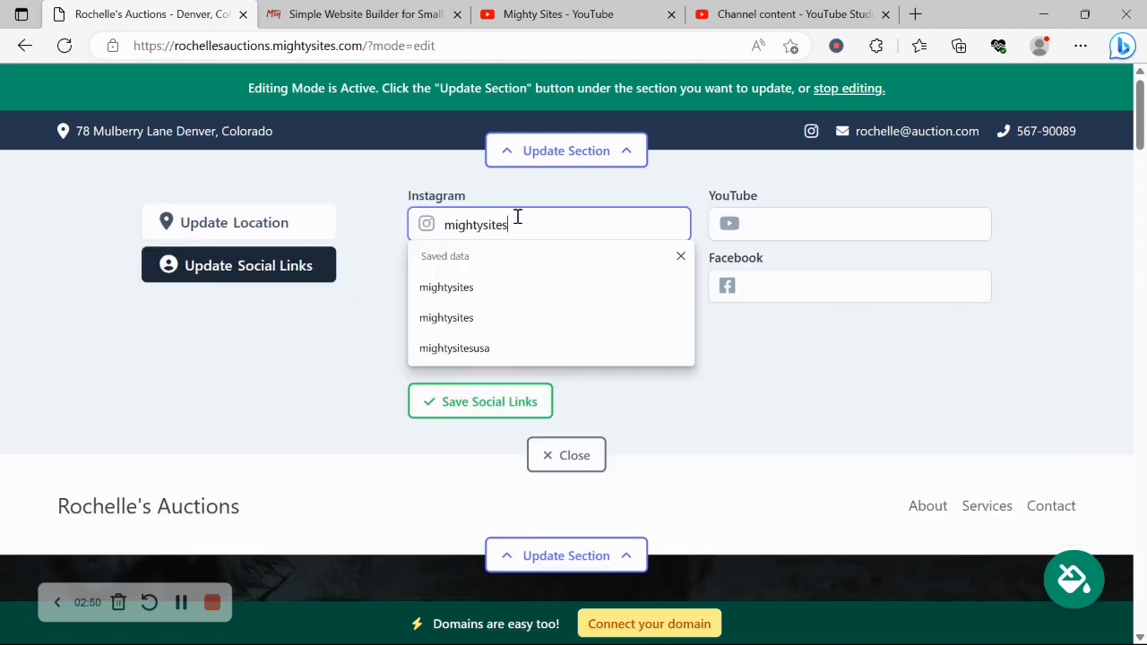
{"action": "left_click", "coordinate": [365, 302]}
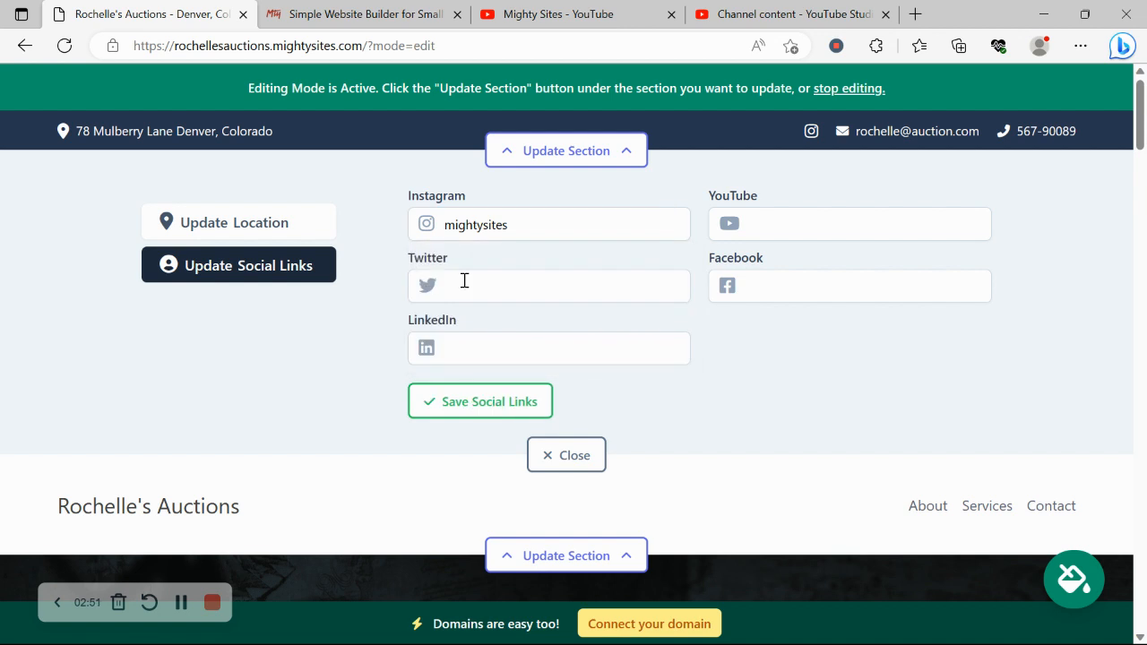
{"action": "left_click", "coordinate": [463, 281]}
{"action": "type", "text": "mightysit"}
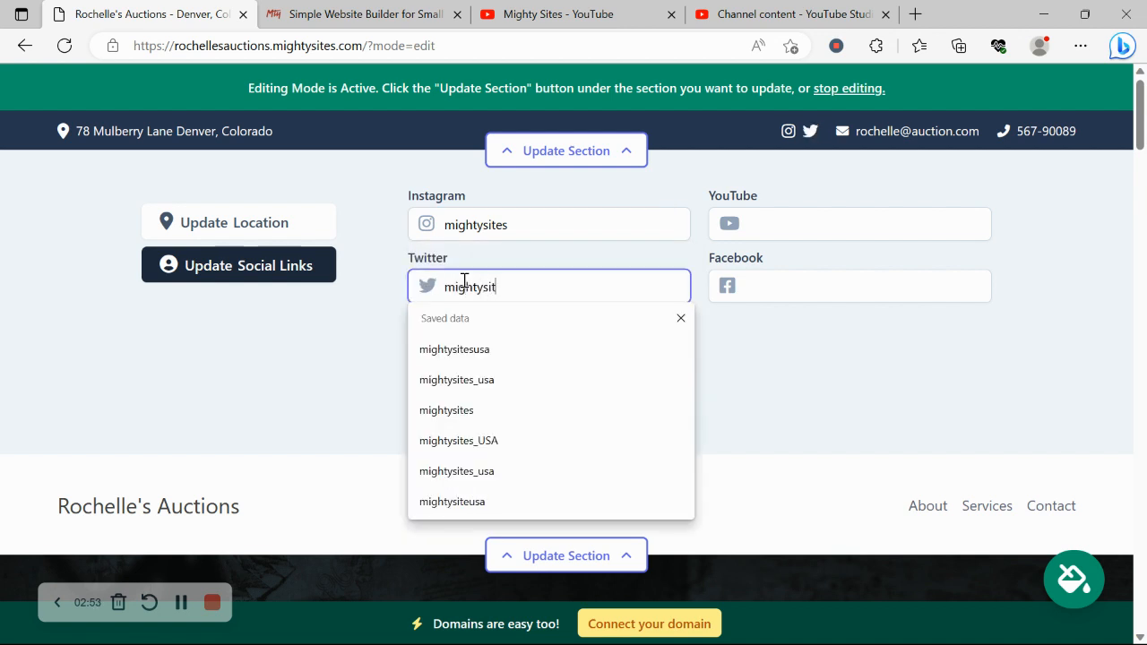
{"action": "type", "text": "esusa"}
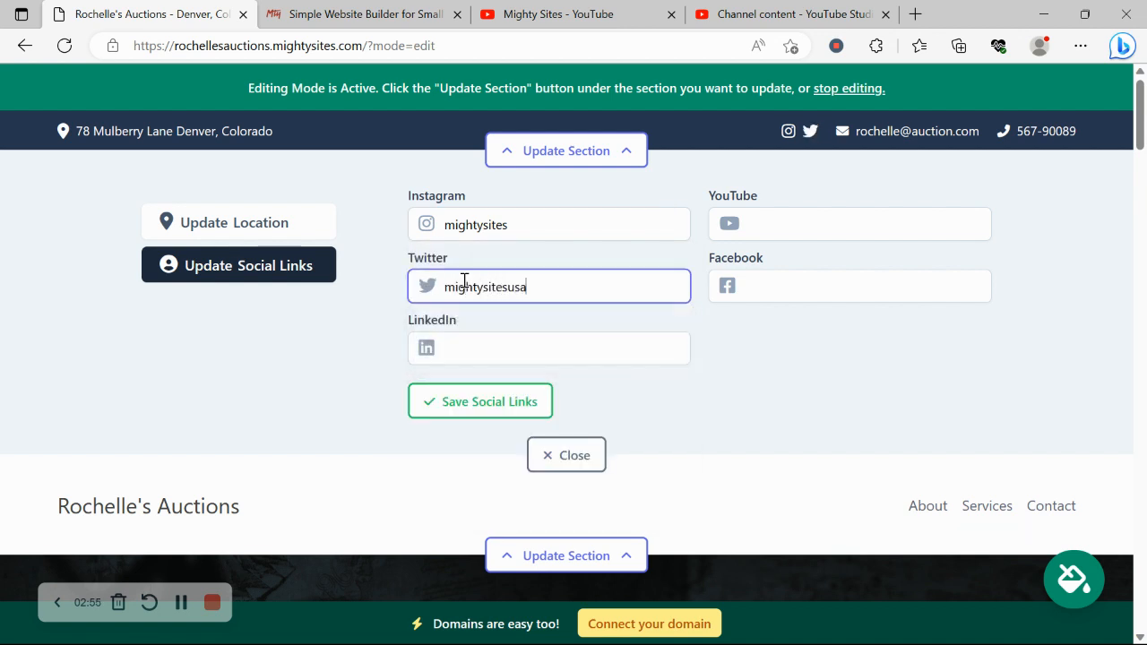
{"action": "left_click", "coordinate": [503, 407]}
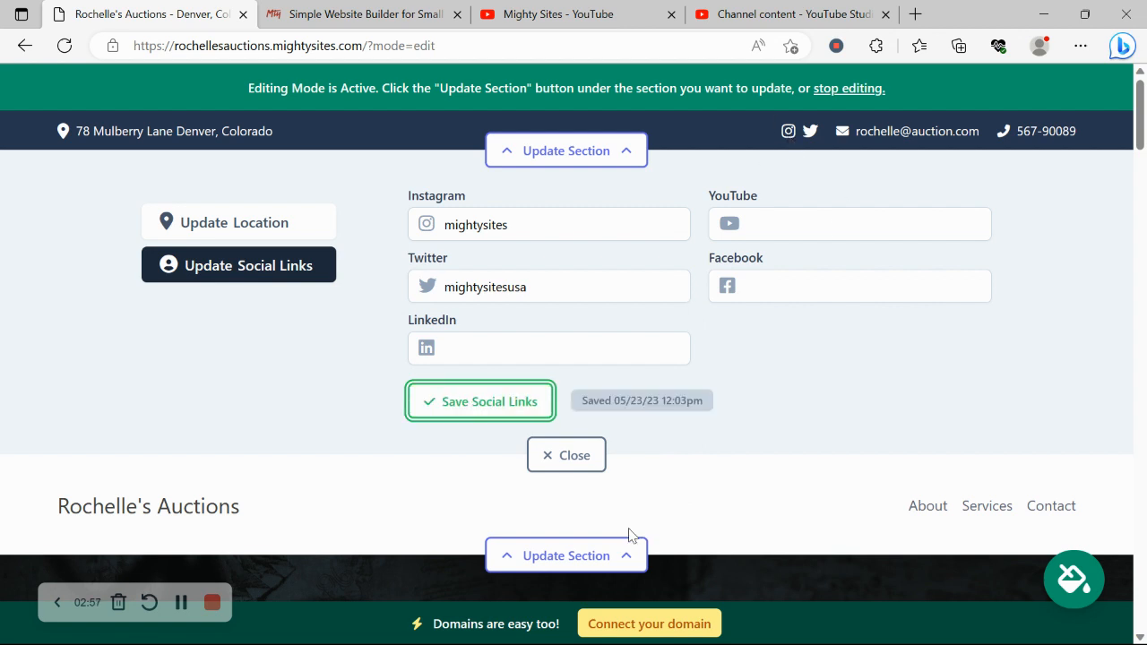
{"action": "left_click", "coordinate": [582, 459]}
Upload the Mighty Sites image from the Pictures folder as the header logo and save it.
{"action": "left_click", "coordinate": [606, 255]}
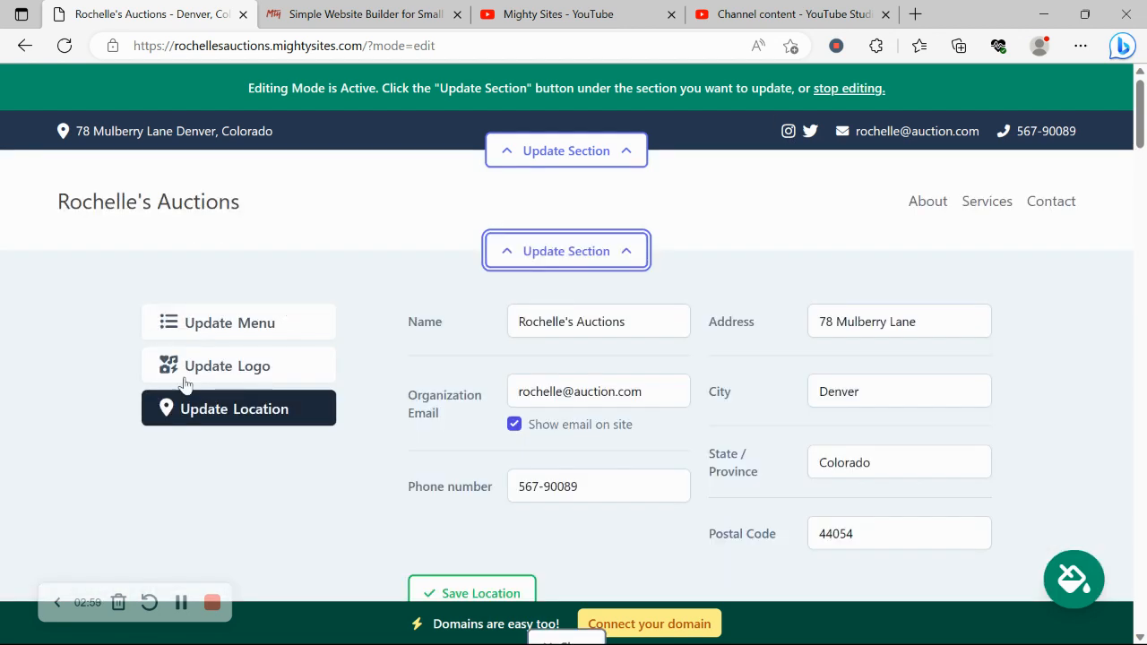
{"action": "left_click", "coordinate": [265, 374]}
{"action": "left_click", "coordinate": [536, 362]}
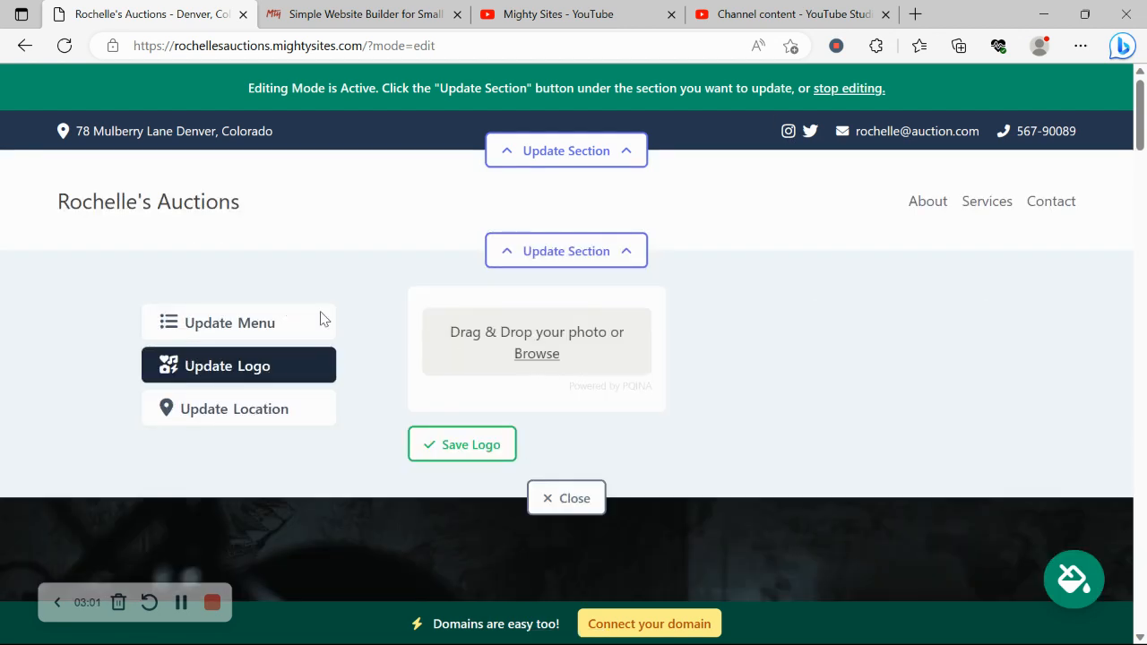
{"action": "left_click", "coordinate": [88, 299]}
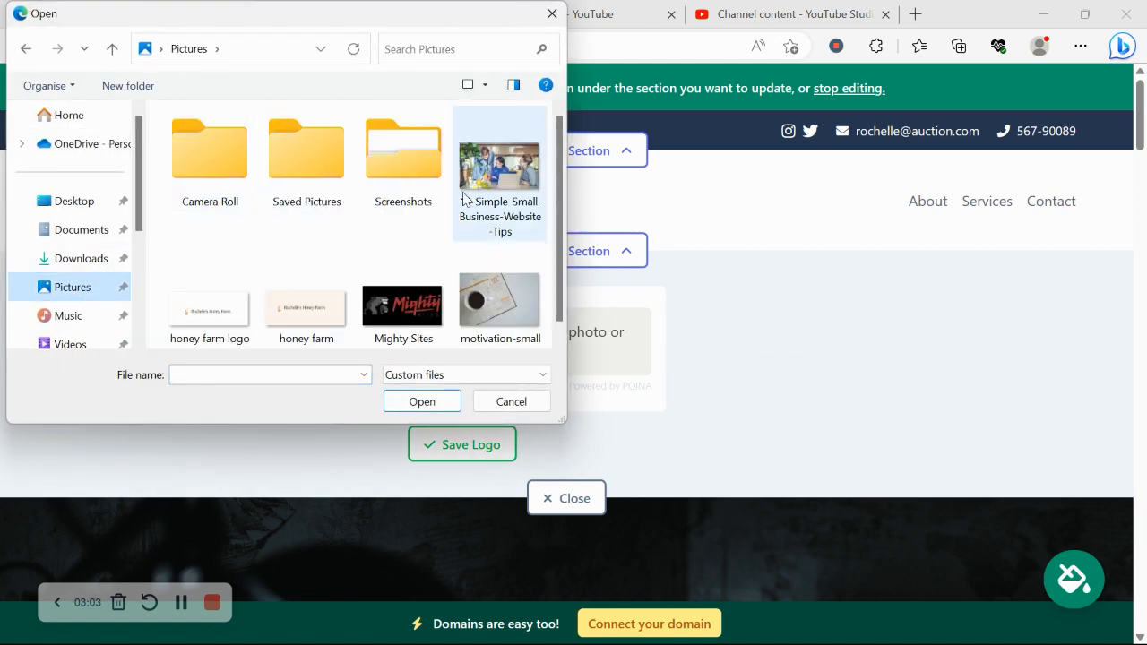
{"action": "double_click", "coordinate": [392, 324]}
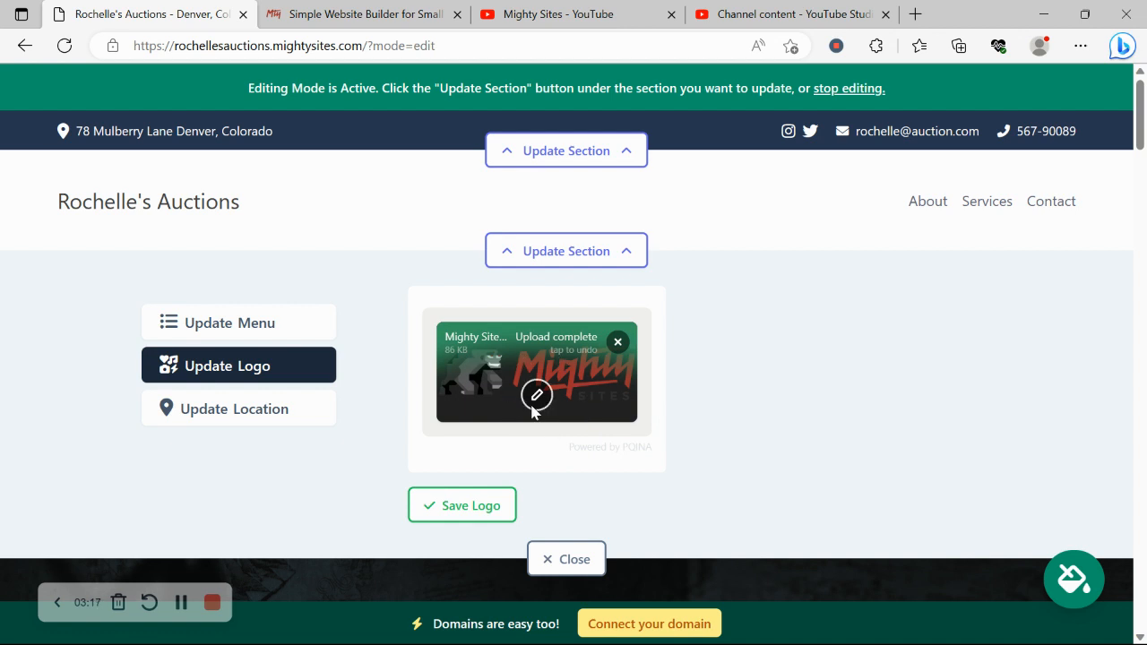
{"action": "left_click", "coordinate": [488, 513]}
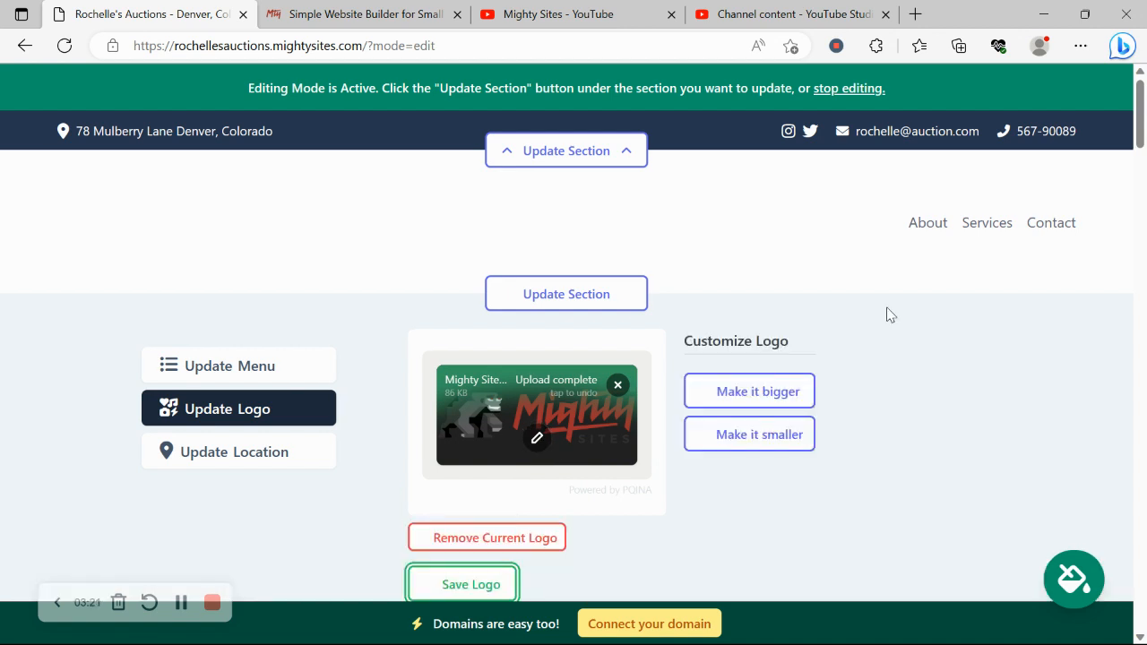
Close the logo editor and scroll through the page's sections.
{"action": "scroll", "coordinate": [796, 476], "scroll_direction": "down", "scroll_amount": 3}
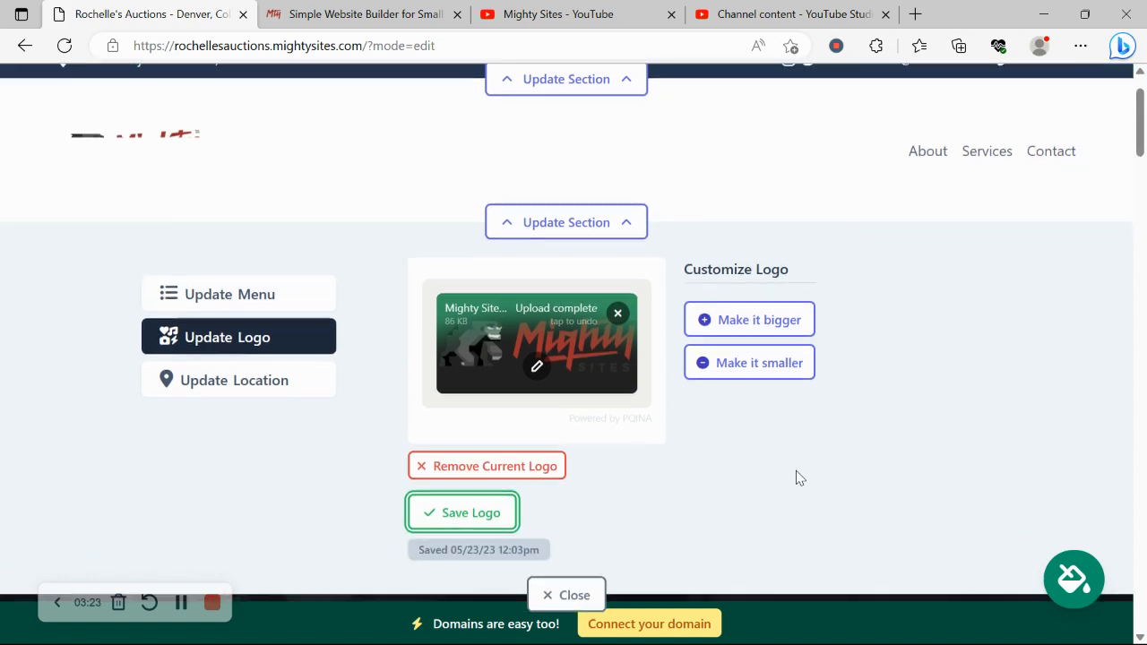
{"action": "left_click", "coordinate": [553, 457]}
{"action": "scroll", "coordinate": [75, 347], "scroll_direction": "down", "scroll_amount": 5}
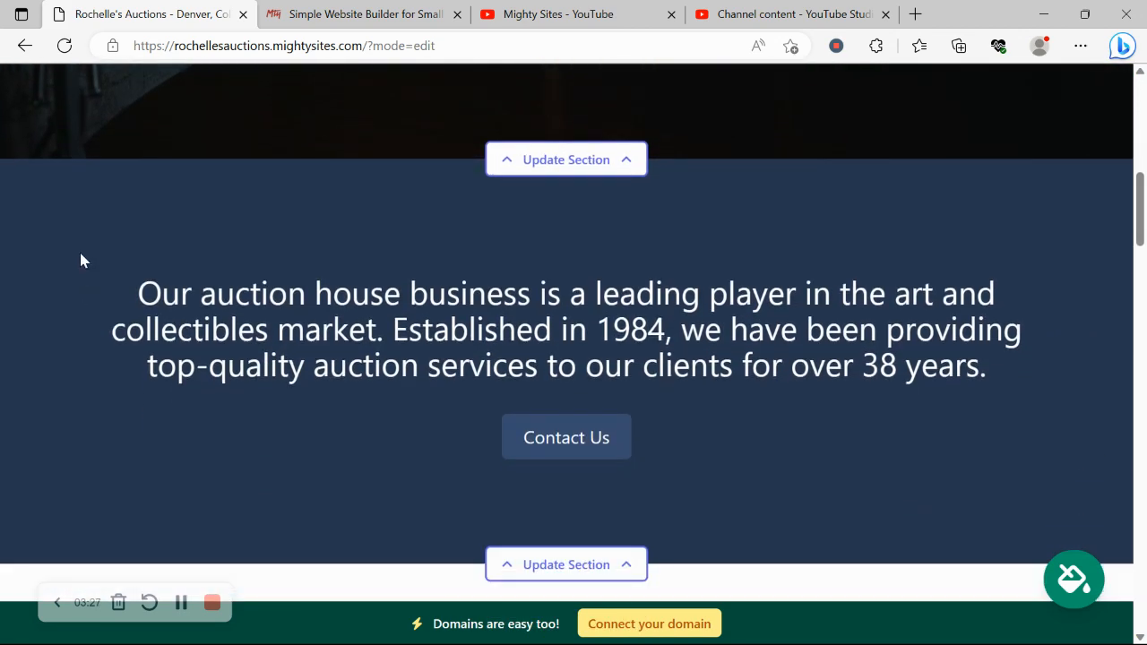
{"action": "scroll", "coordinate": [841, 276], "scroll_direction": "down", "scroll_amount": 5}
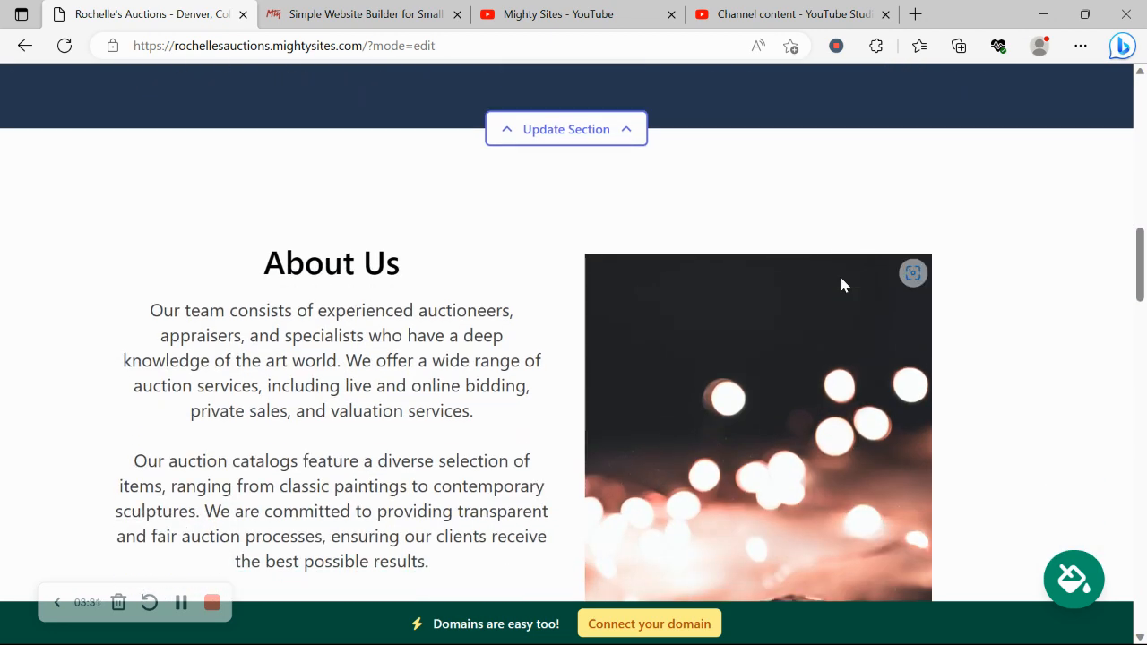
{"action": "scroll", "coordinate": [840, 285], "scroll_direction": "up", "scroll_amount": 2}
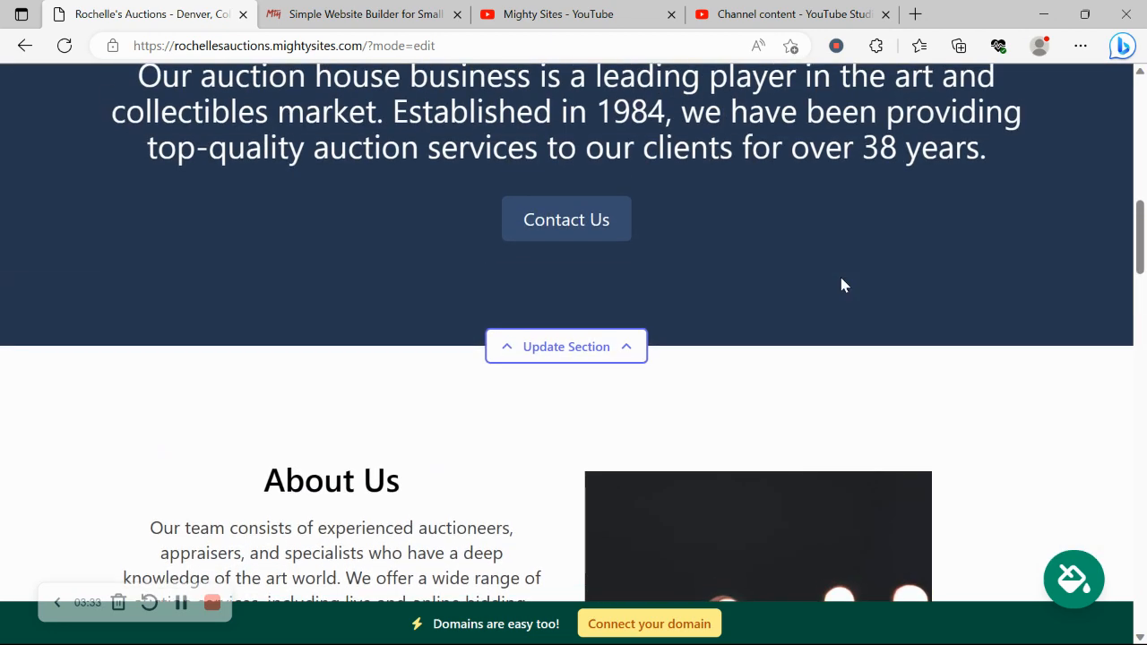
Page to the last set of colour themes and save the green theme on the intro section.
{"action": "scroll", "coordinate": [841, 285], "scroll_direction": "up", "scroll_amount": 2}
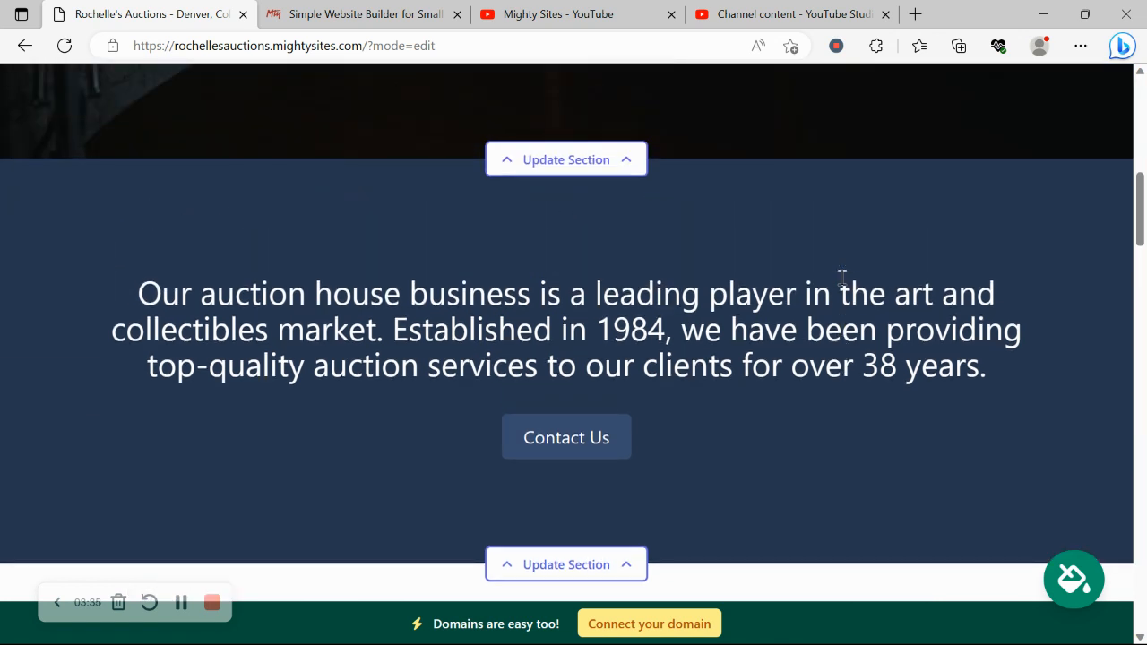
{"action": "left_click", "coordinate": [1084, 564]}
{"action": "left_click", "coordinate": [888, 505]}
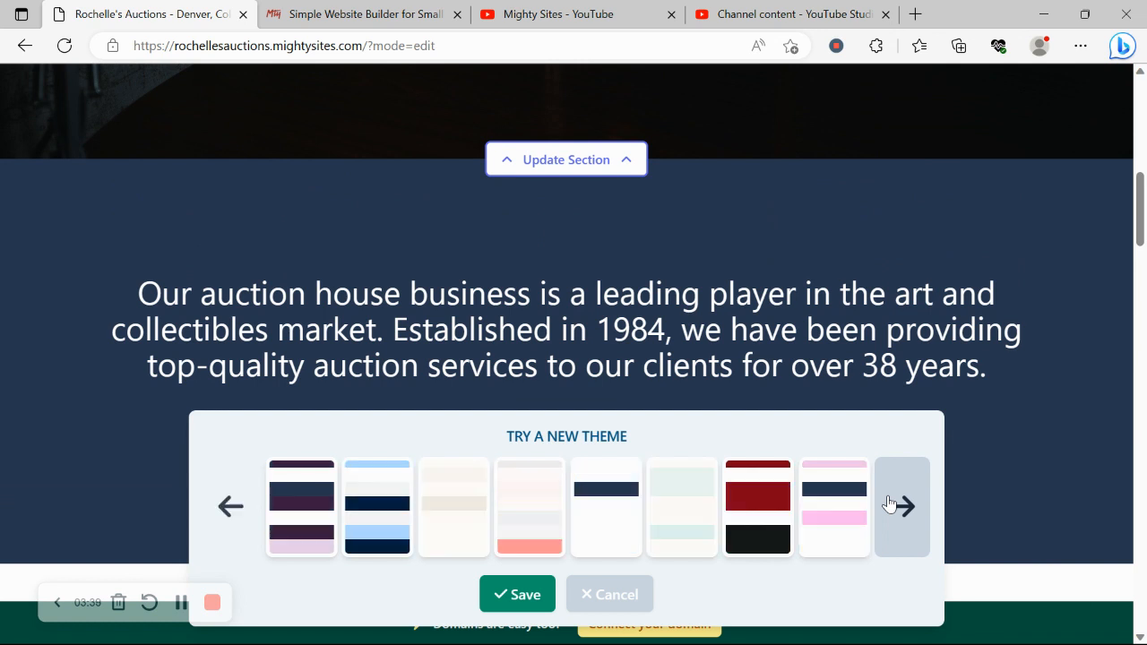
{"action": "left_click", "coordinate": [888, 505]}
{"action": "left_click", "coordinate": [888, 504]}
{"action": "left_click", "coordinate": [888, 505]}
{"action": "left_click", "coordinate": [888, 504]}
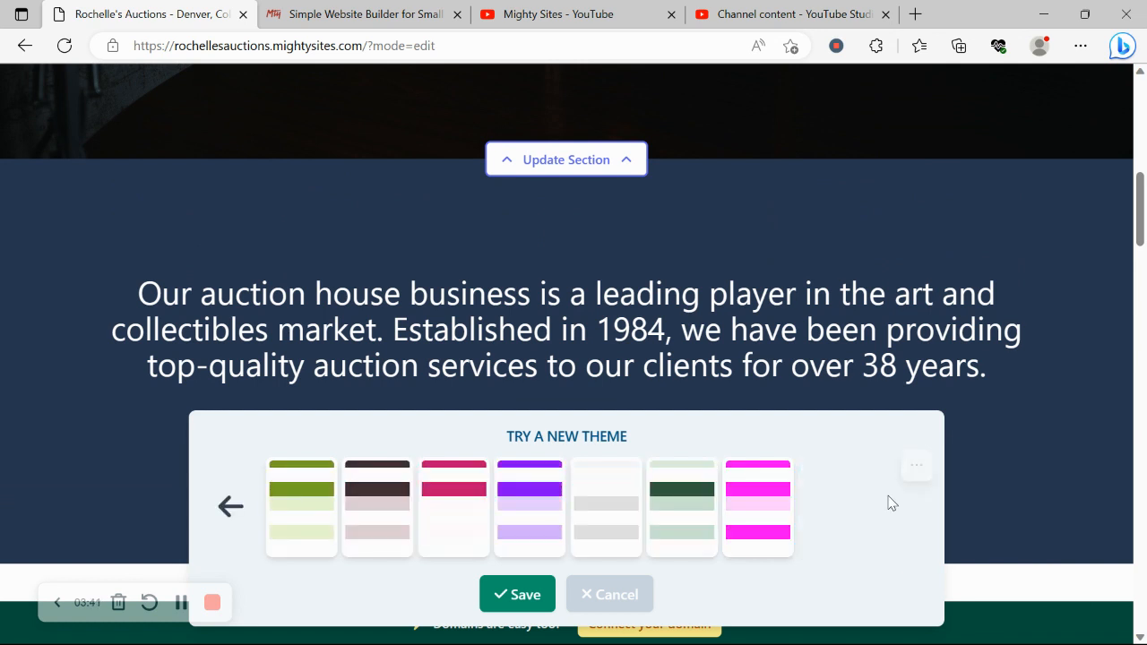
{"action": "left_click", "coordinate": [671, 504]}
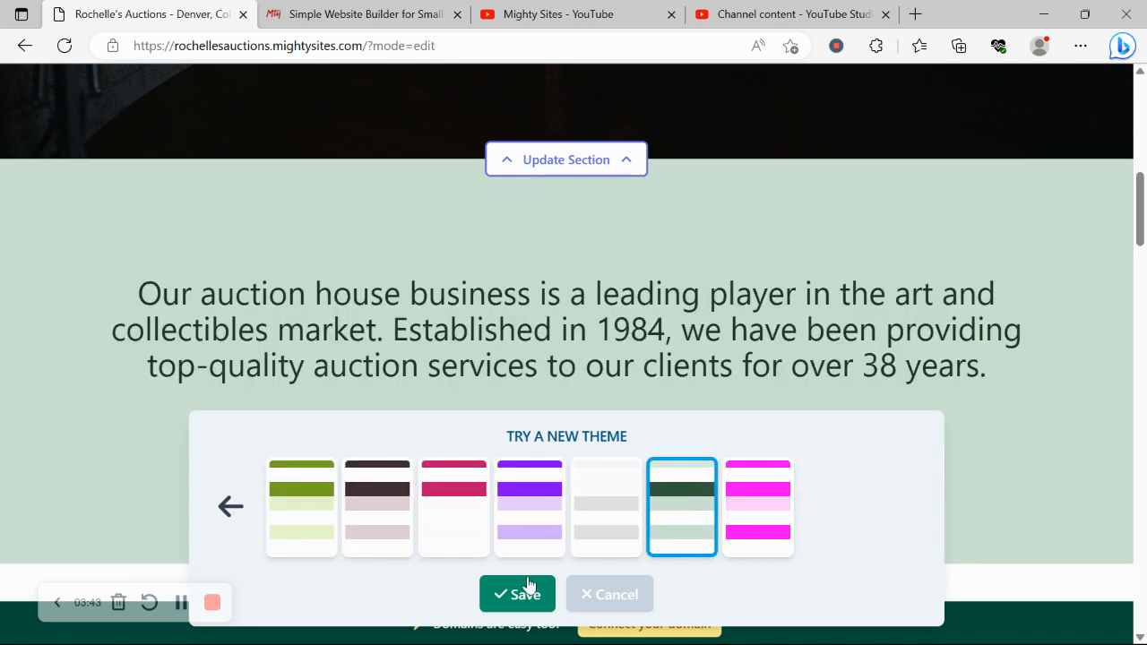
{"action": "left_click", "coordinate": [518, 594]}
{"action": "scroll", "coordinate": [398, 473], "scroll_direction": "up", "scroll_amount": 3}
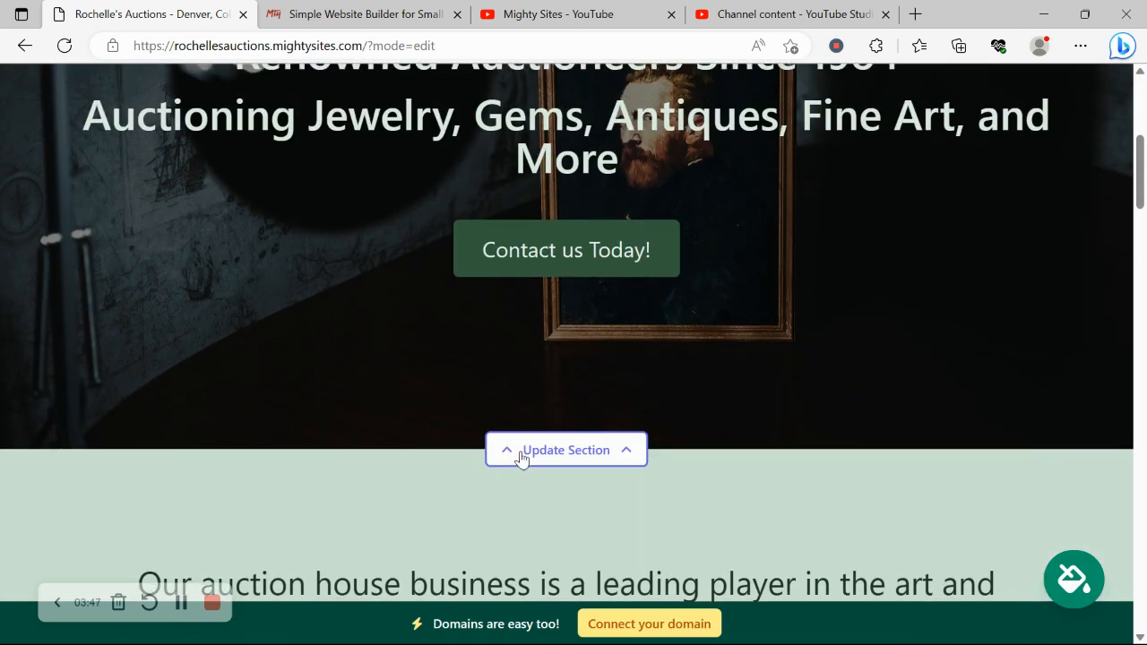
Search the hero's stock images for 'Auction' instead of 'Auction House', then return to the content fields.
{"action": "left_click", "coordinate": [603, 473]}
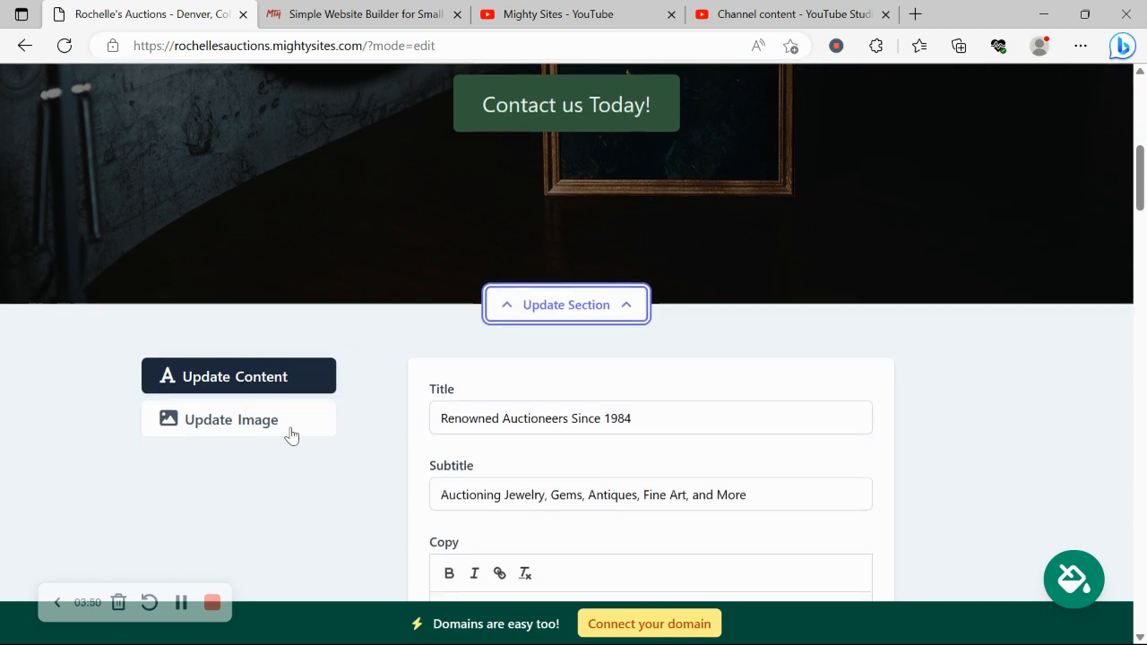
{"action": "left_click", "coordinate": [291, 435]}
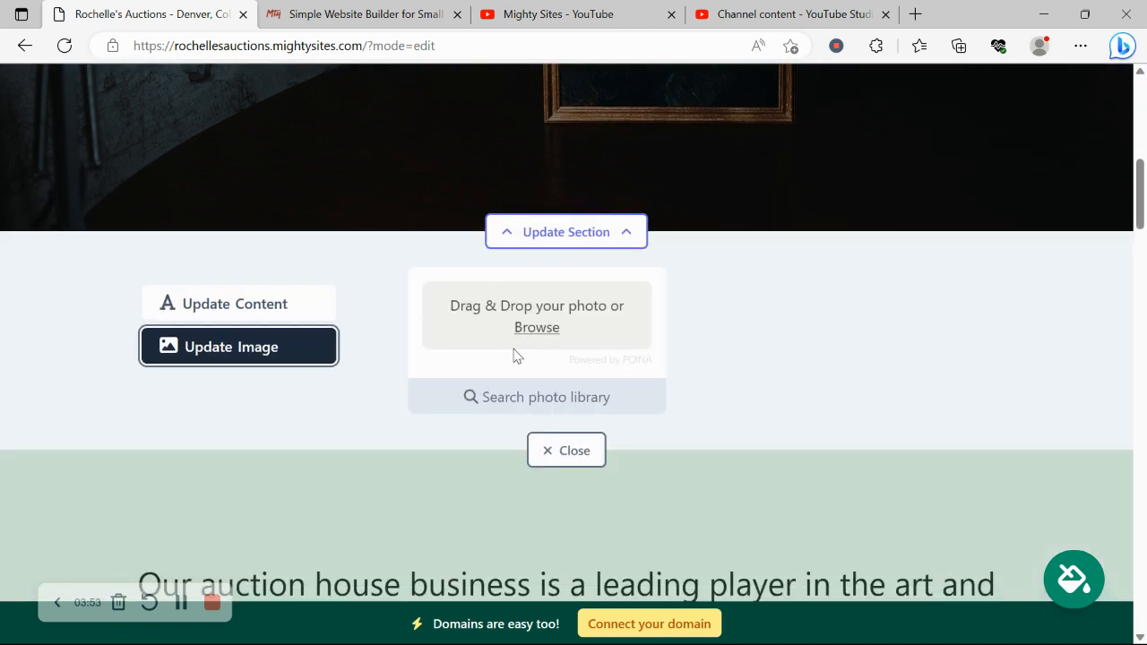
{"action": "left_click", "coordinate": [563, 412]}
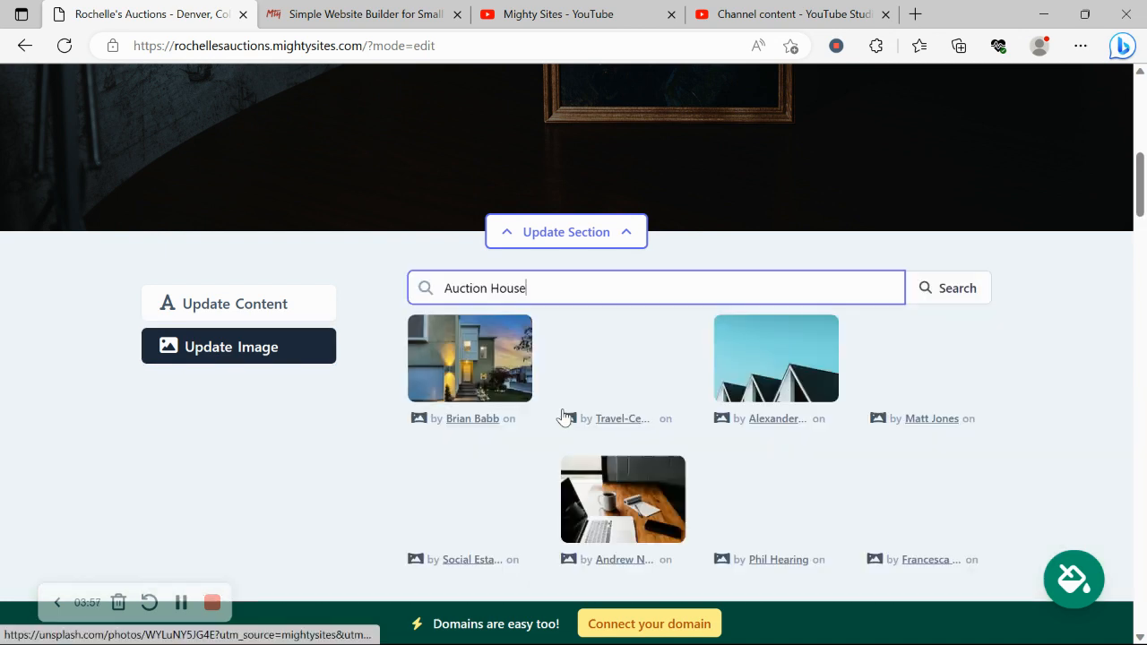
{"action": "left_click_drag", "start_coordinate": [494, 289], "coordinate": [626, 281]}
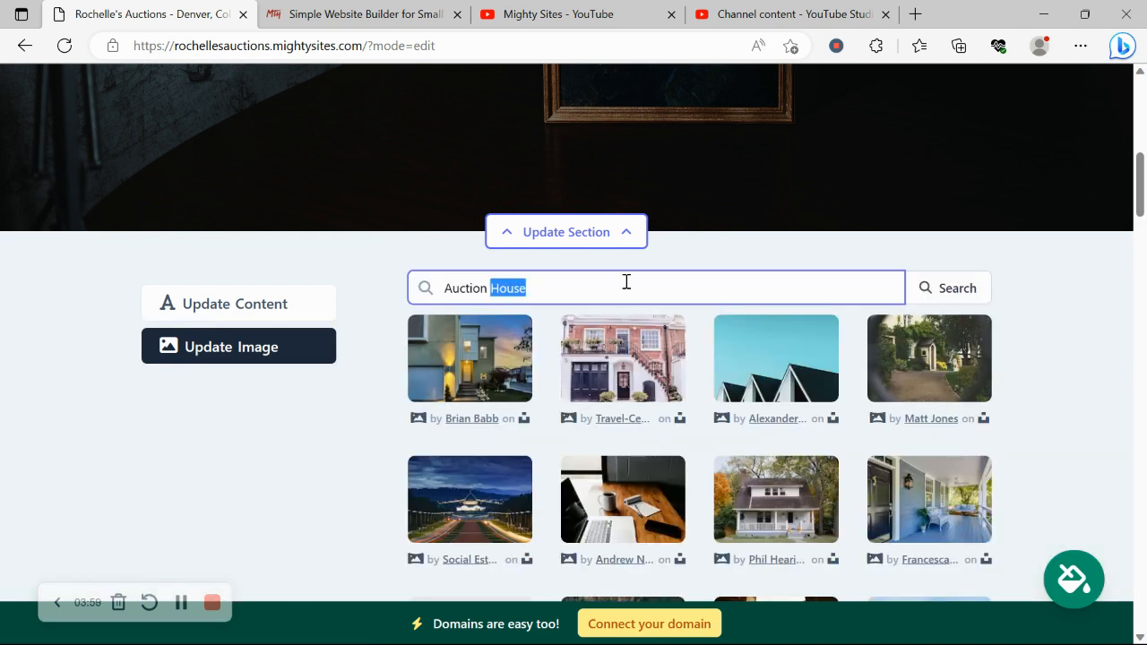
{"action": "key", "text": "BackSpace"}
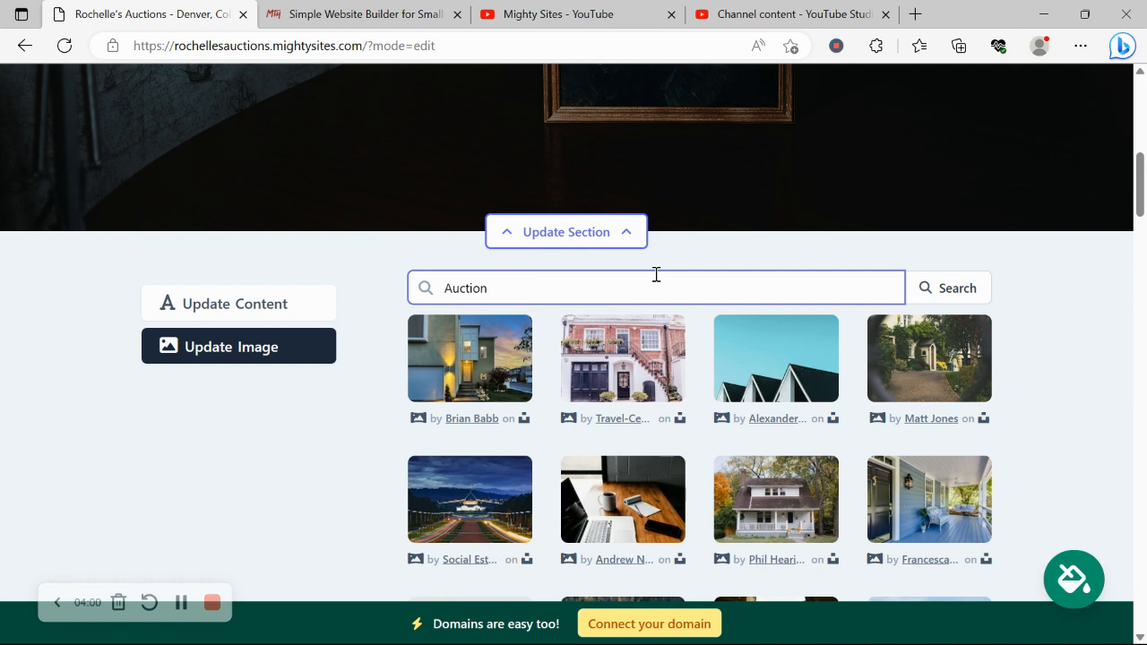
{"action": "left_click", "coordinate": [972, 281]}
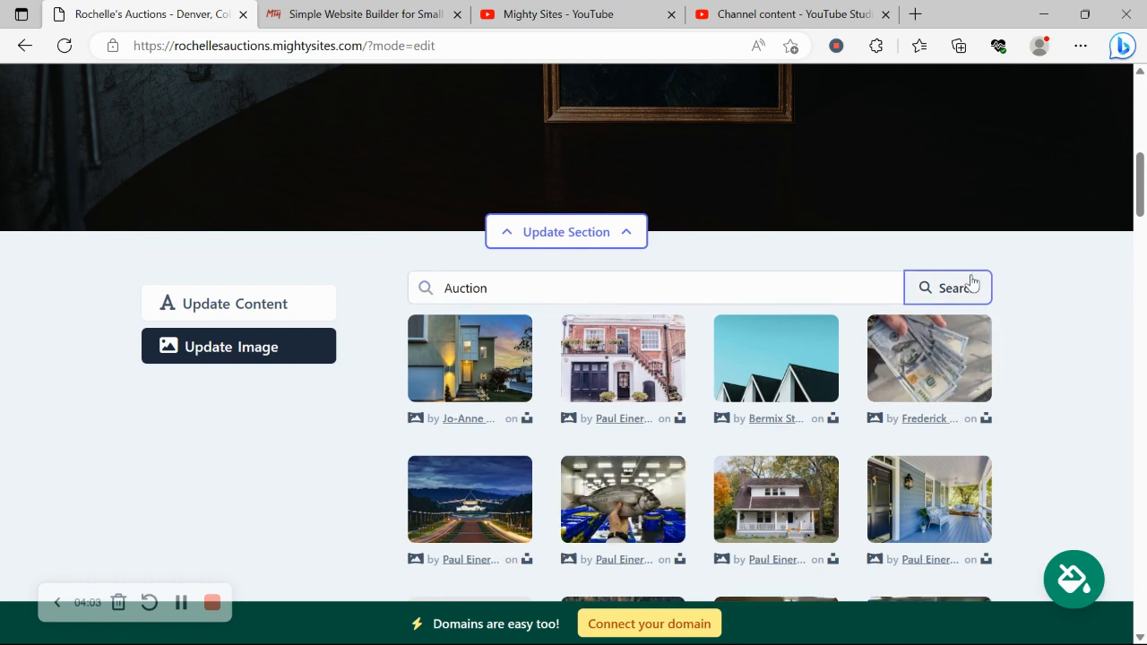
{"action": "scroll", "coordinate": [1057, 351], "scroll_direction": "down", "scroll_amount": 1}
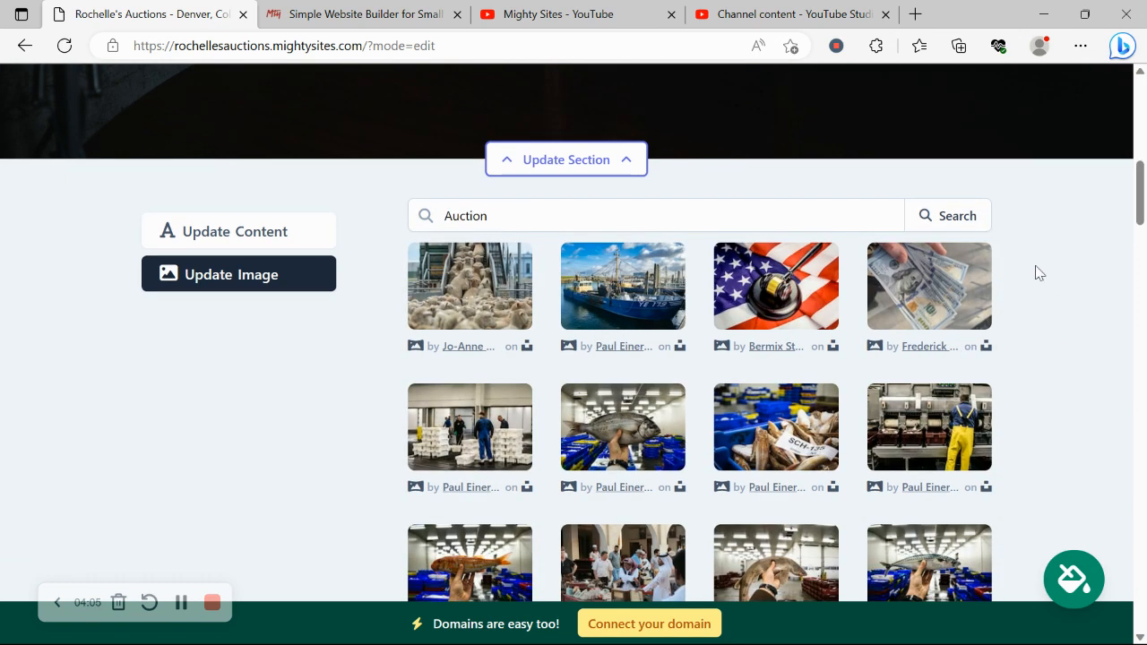
{"action": "scroll", "coordinate": [1036, 272], "scroll_direction": "down", "scroll_amount": 1}
{"action": "scroll", "coordinate": [1009, 287], "scroll_direction": "up", "scroll_amount": 1}
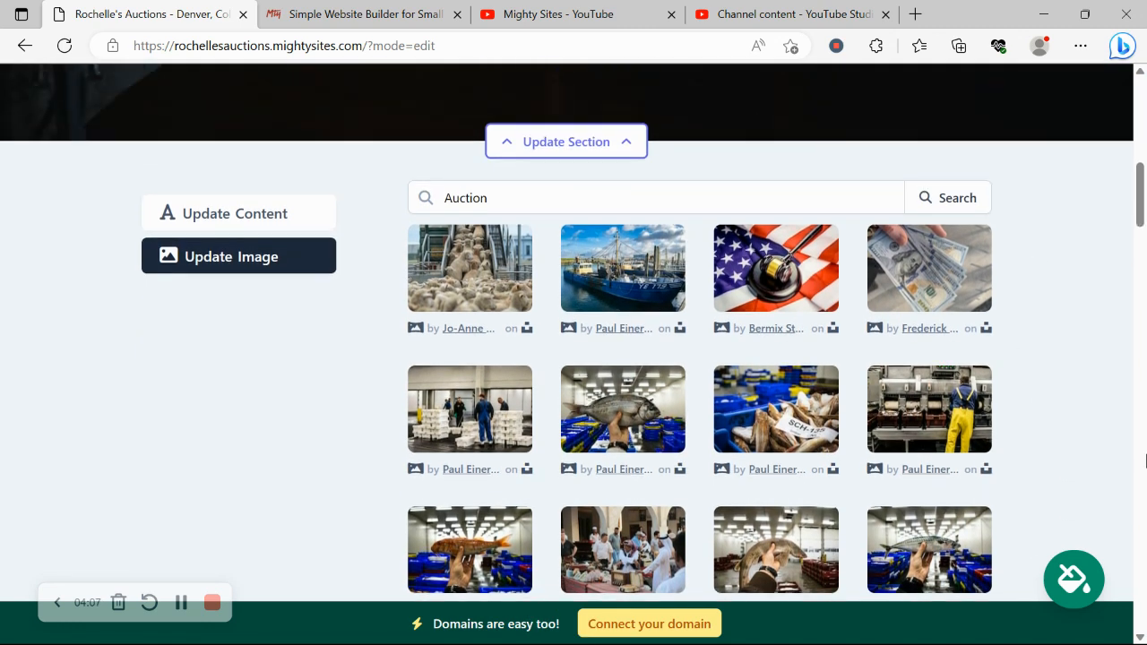
{"action": "left_click", "coordinate": [283, 235]}
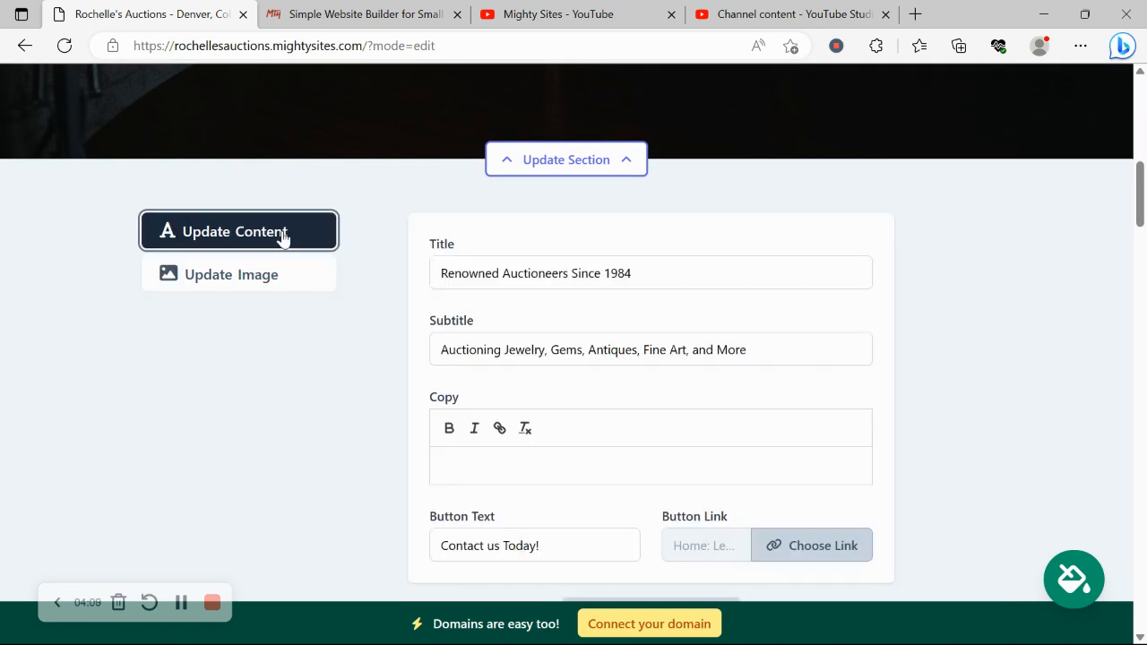
Review the hero headings and the Title and Subtitle values in the content form.
{"action": "scroll", "coordinate": [282, 237], "scroll_direction": "up", "scroll_amount": 6}
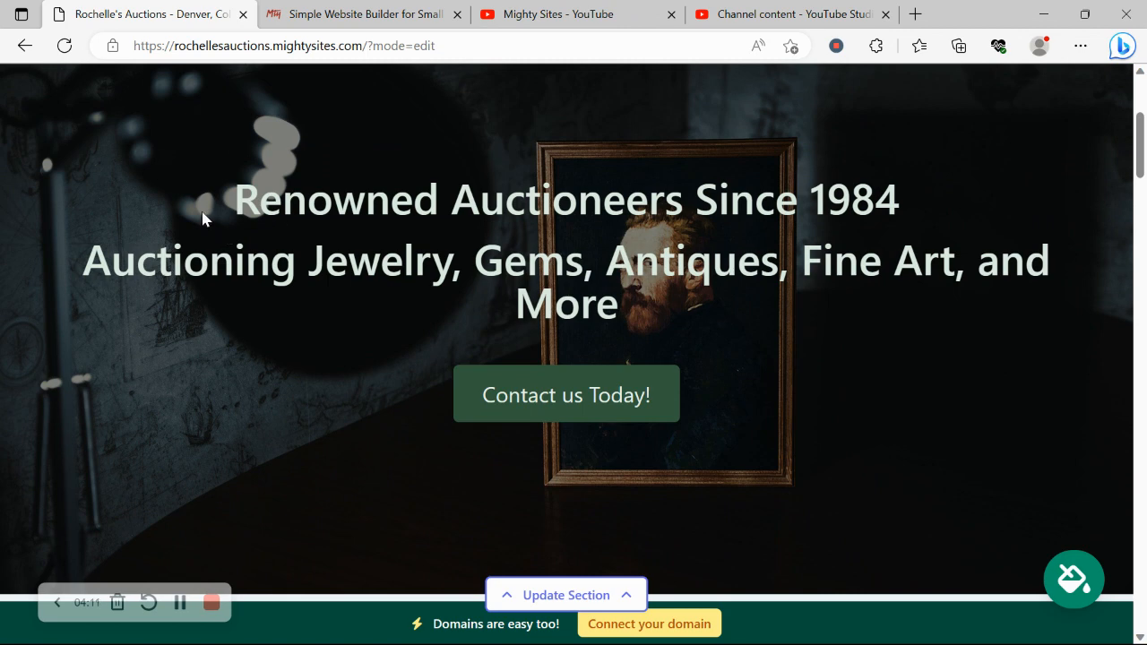
{"action": "left_click_drag", "start_coordinate": [202, 219], "coordinate": [753, 316]}
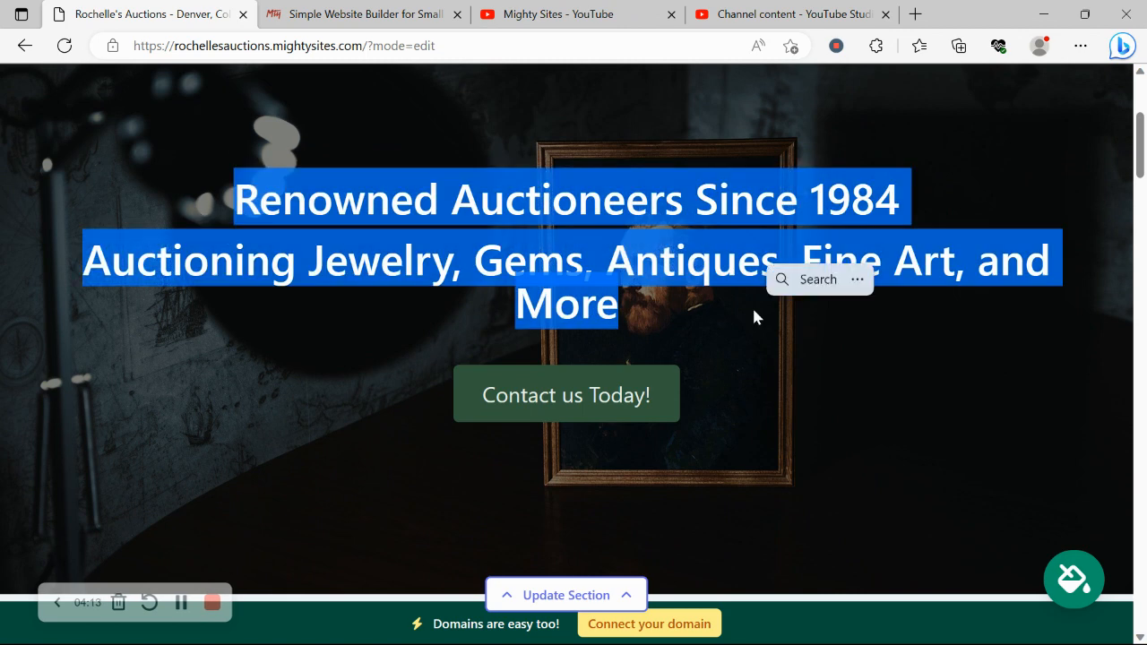
{"action": "scroll", "coordinate": [688, 325], "scroll_direction": "down", "scroll_amount": 3}
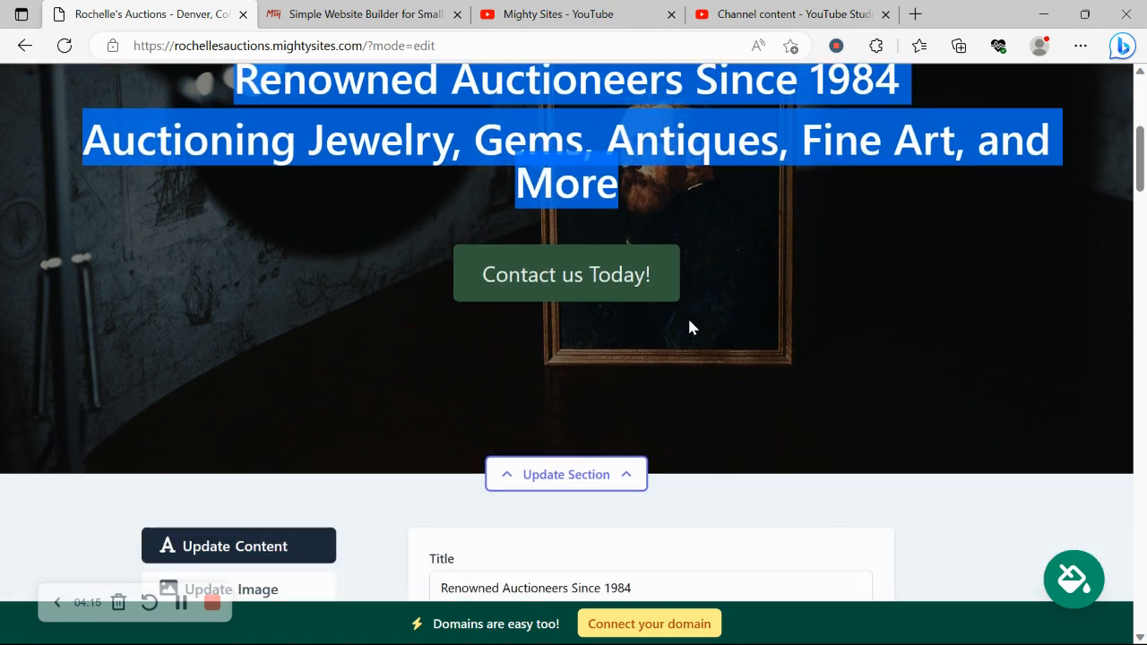
{"action": "scroll", "coordinate": [693, 327], "scroll_direction": "down", "scroll_amount": 1}
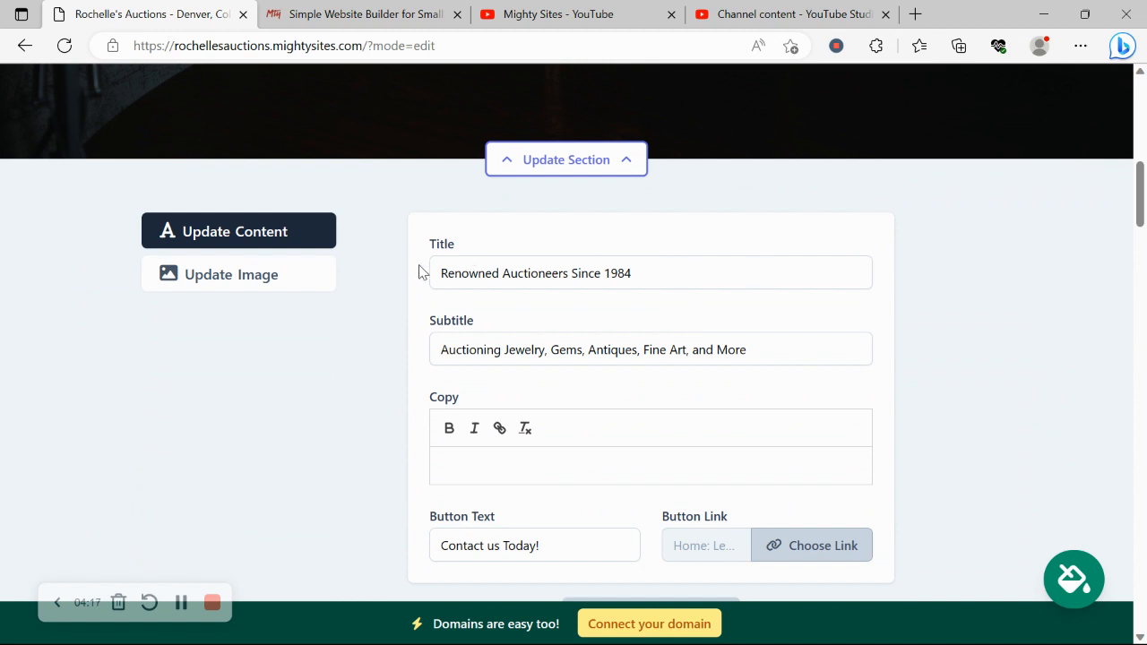
{"action": "left_click_drag", "start_coordinate": [418, 271], "coordinate": [537, 463]}
{"action": "left_click", "coordinate": [539, 463]}
{"action": "scroll", "coordinate": [1015, 490], "scroll_direction": "down", "scroll_amount": 1}
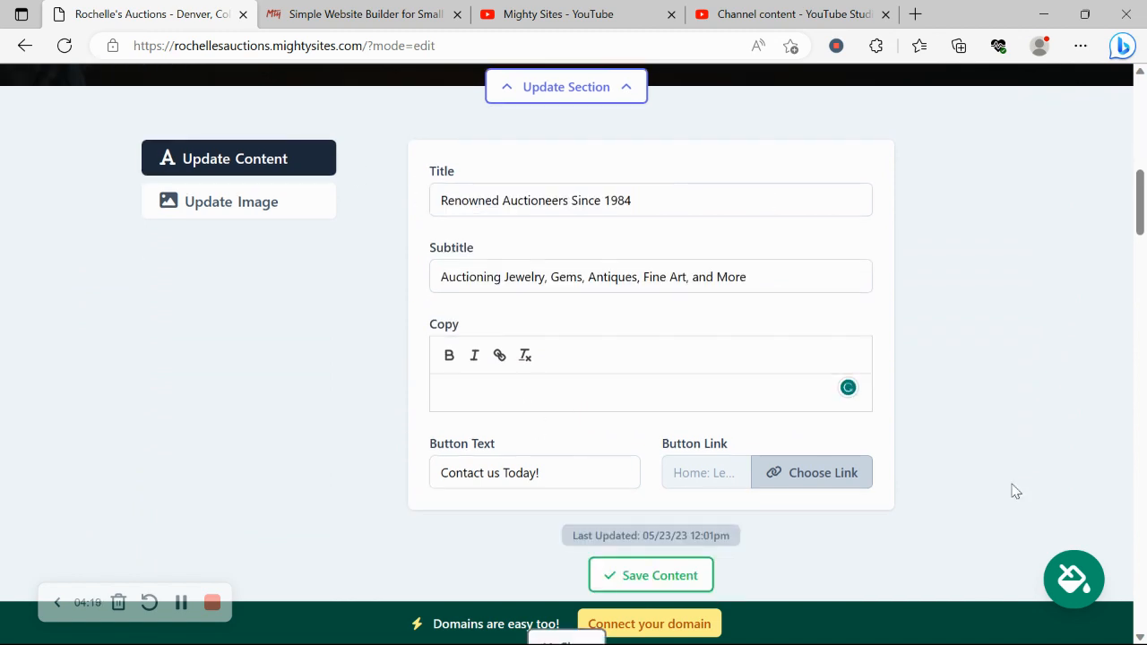
View the Another Website link option, cancel leaving the Lead Form link, and close the hero editor.
{"action": "left_click", "coordinate": [840, 477]}
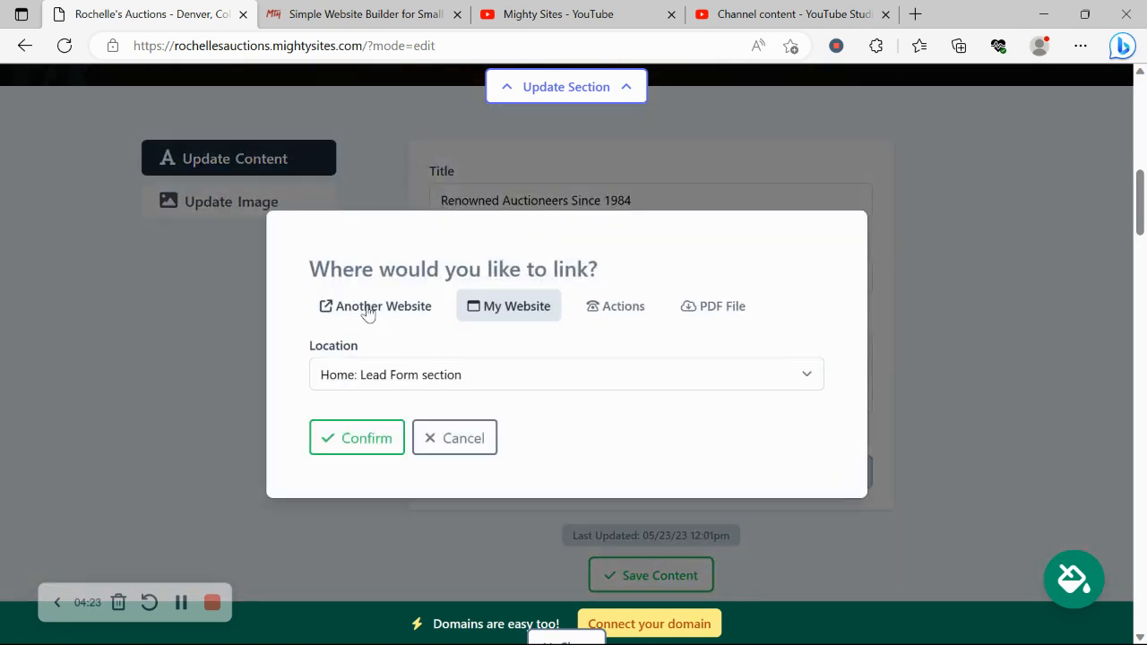
{"action": "left_click", "coordinate": [367, 309]}
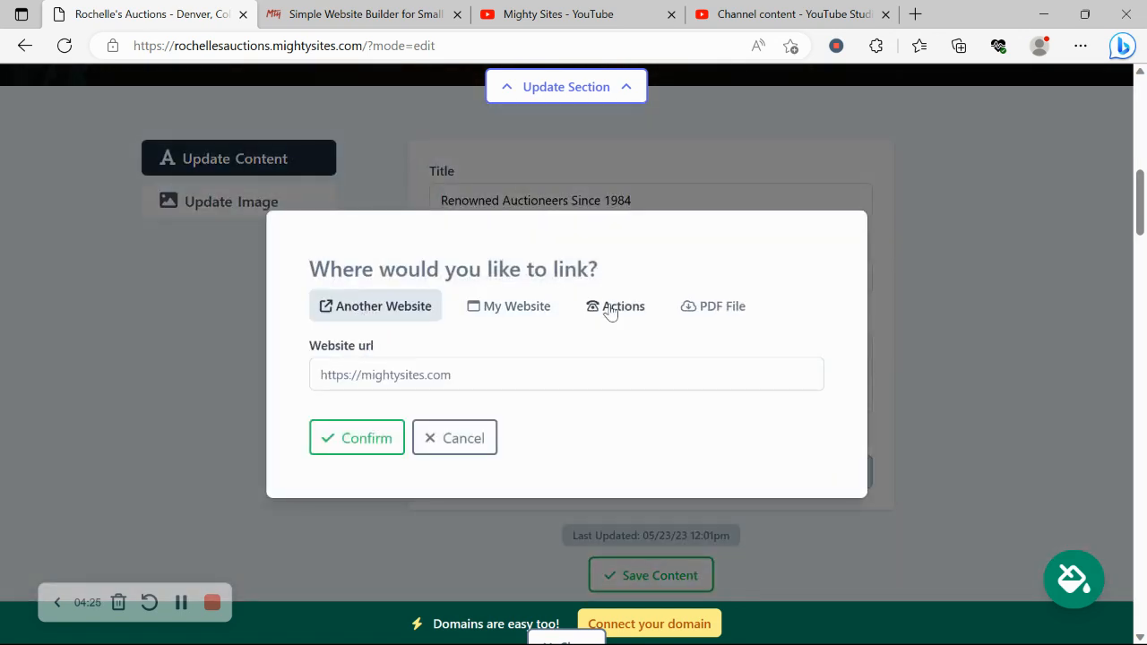
{"action": "left_click", "coordinate": [451, 450]}
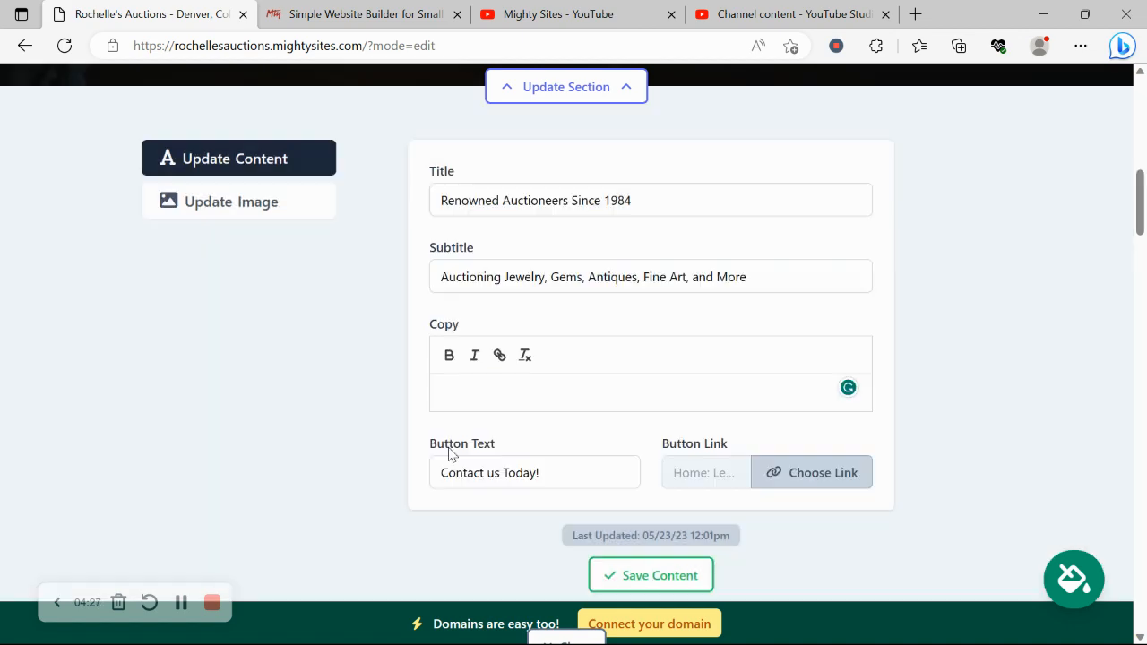
{"action": "scroll", "coordinate": [448, 454], "scroll_direction": "down", "scroll_amount": 3}
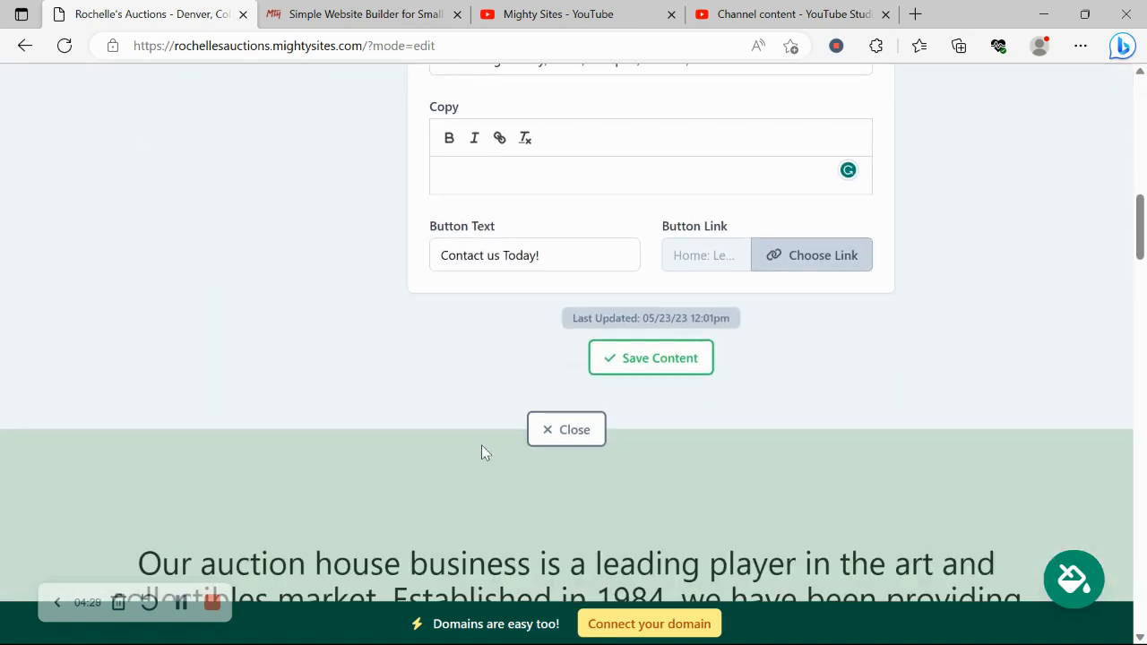
{"action": "left_click", "coordinate": [574, 433]}
{"action": "scroll", "coordinate": [574, 446], "scroll_direction": "down", "scroll_amount": 8}
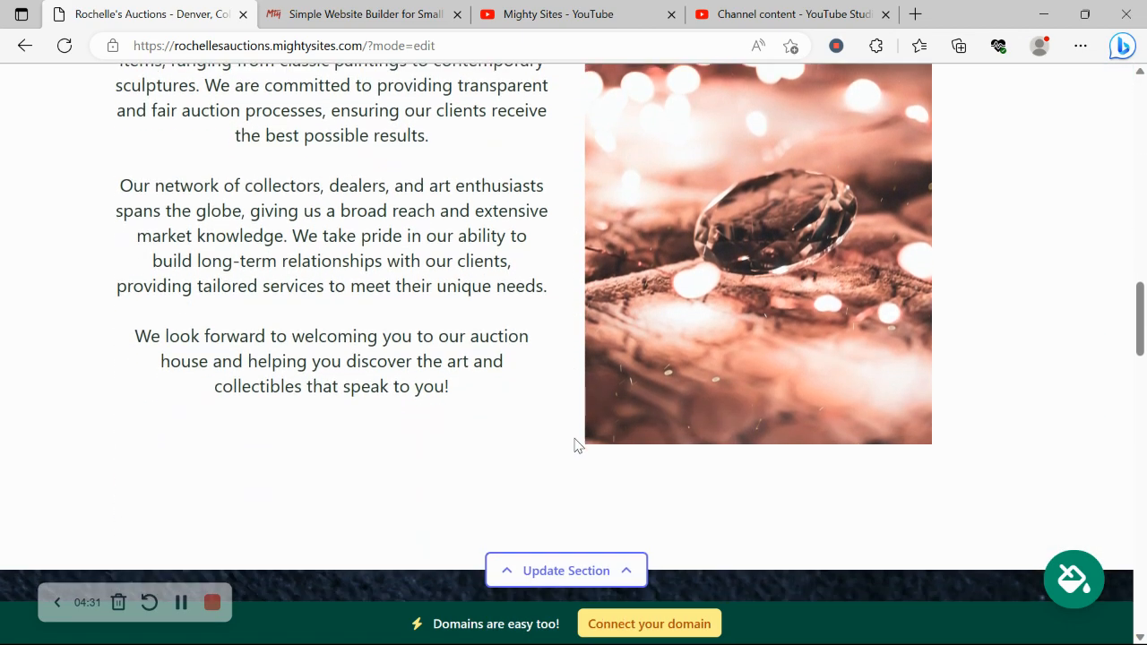
Scroll down to the contact form and choose Connect your domain in the bottom banner.
{"action": "scroll", "coordinate": [574, 446], "scroll_direction": "down", "scroll_amount": 10}
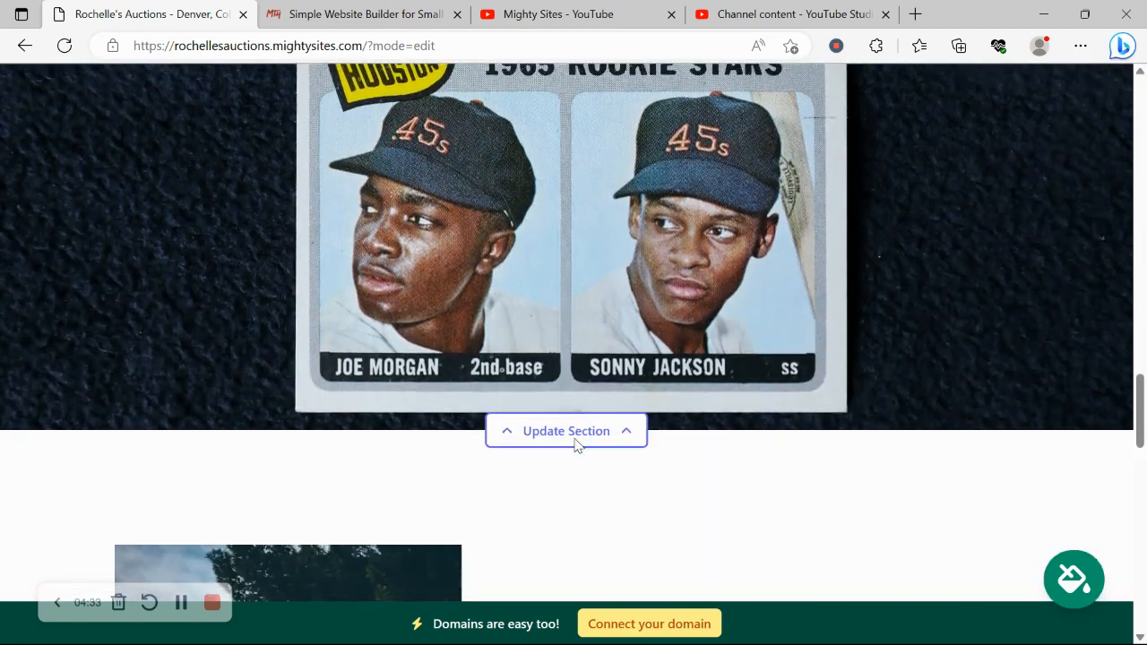
{"action": "scroll", "coordinate": [574, 445], "scroll_direction": "down", "scroll_amount": 10}
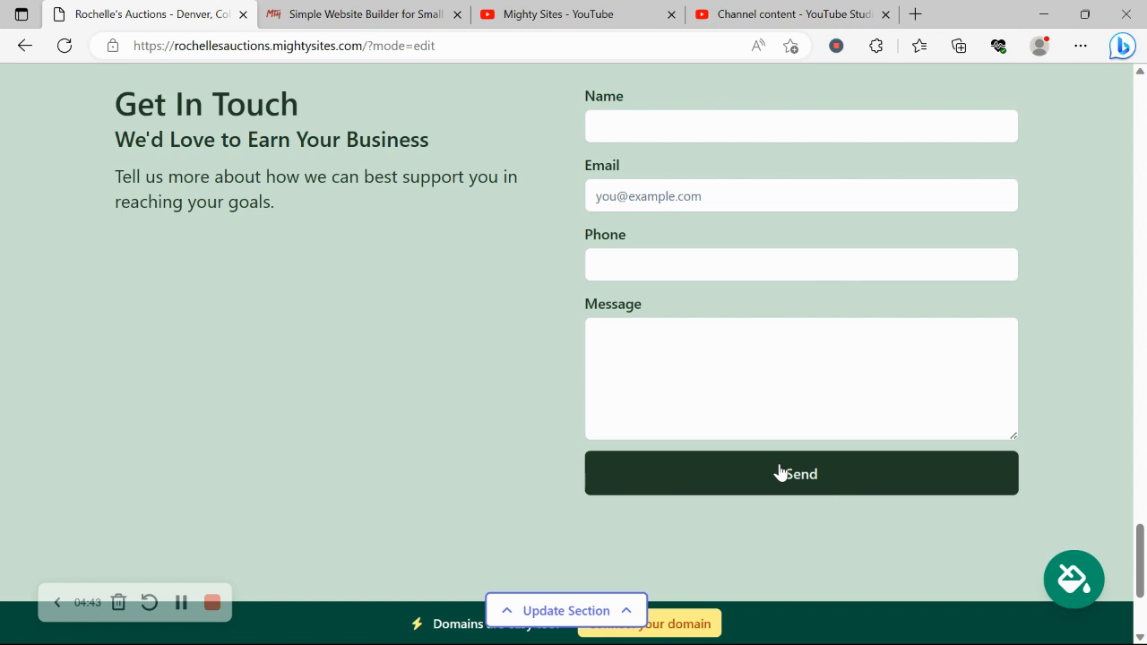
{"action": "scroll", "coordinate": [779, 472], "scroll_direction": "down", "scroll_amount": 2}
{"action": "scroll", "coordinate": [779, 472], "scroll_direction": "up", "scroll_amount": 3}
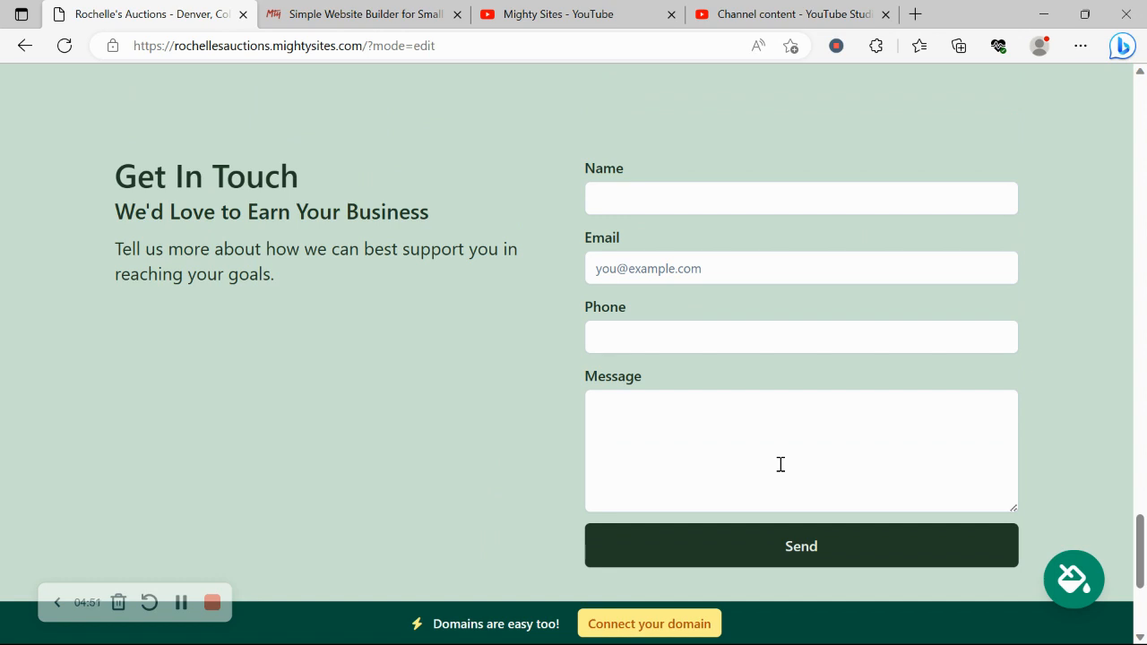
{"action": "left_click", "coordinate": [603, 623]}
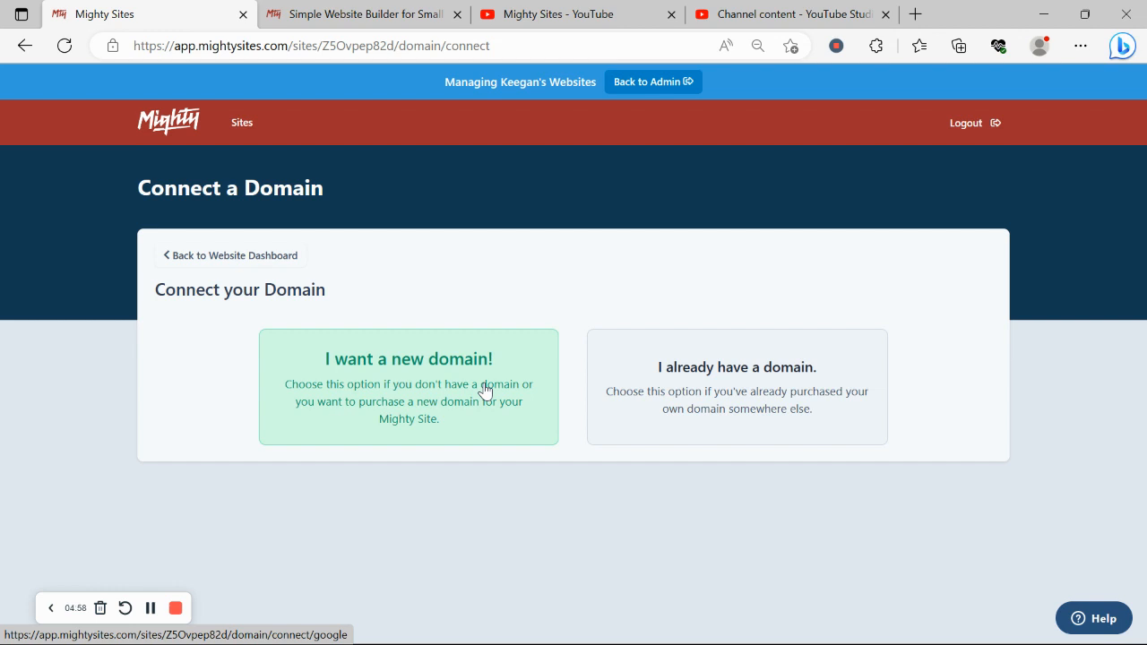
From the website dashboard, open the live rochellesauctions.mightysites.com site in a new tab.
{"action": "left_click", "coordinate": [259, 263]}
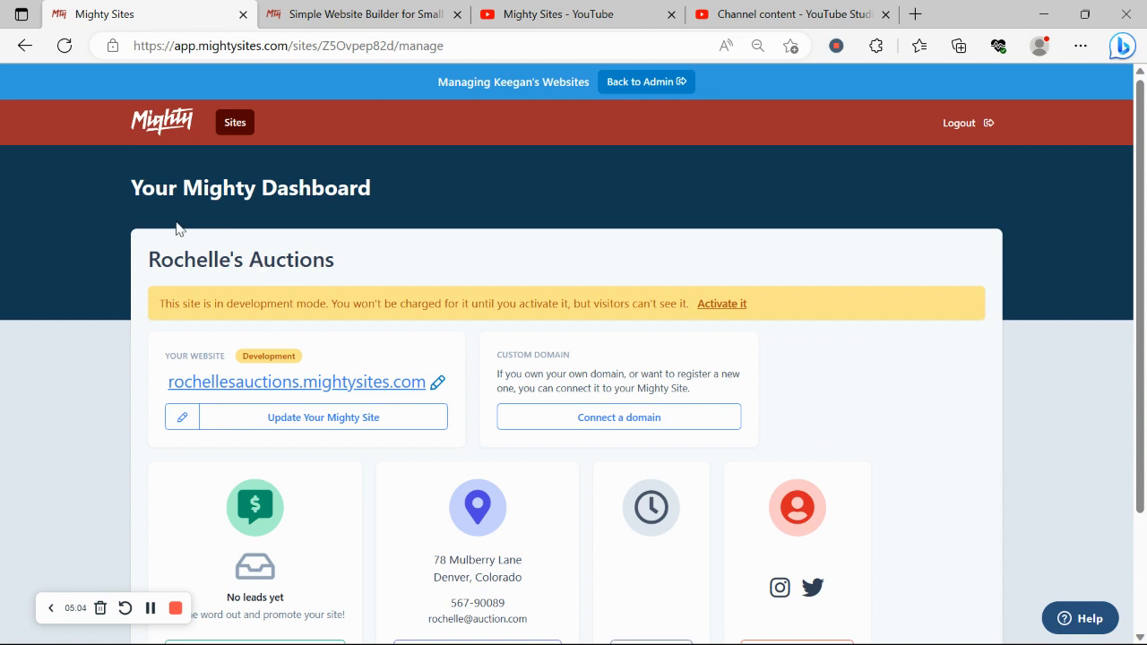
{"action": "left_click_drag", "start_coordinate": [77, 174], "coordinate": [419, 178]}
{"action": "left_click", "coordinate": [453, 238]}
{"action": "scroll", "coordinate": [453, 237], "scroll_direction": "down", "scroll_amount": 2}
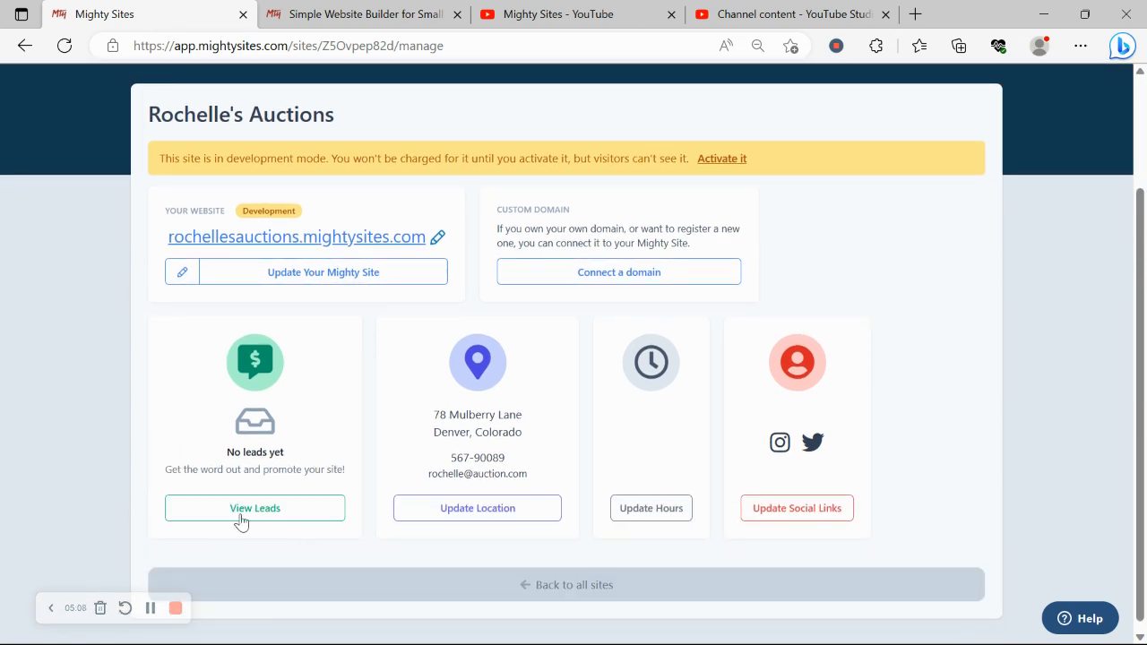
{"action": "left_click_drag", "start_coordinate": [307, 255], "coordinate": [340, 248]}
{"action": "left_click", "coordinate": [339, 251]}
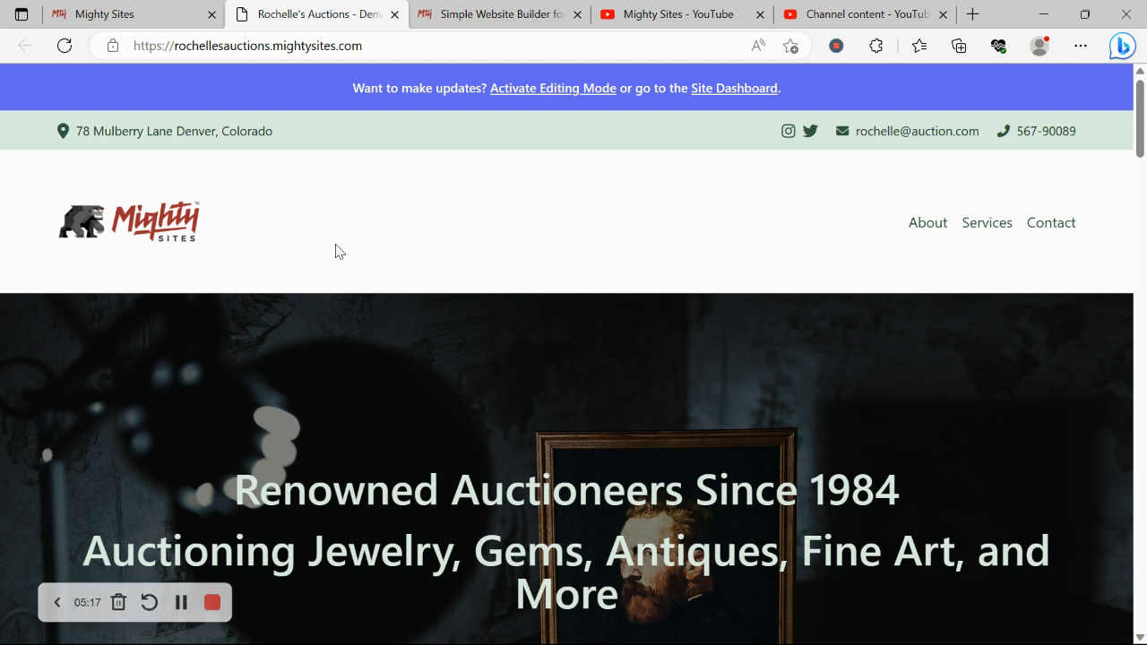
{"action": "scroll", "coordinate": [338, 250], "scroll_direction": "down", "scroll_amount": 1}
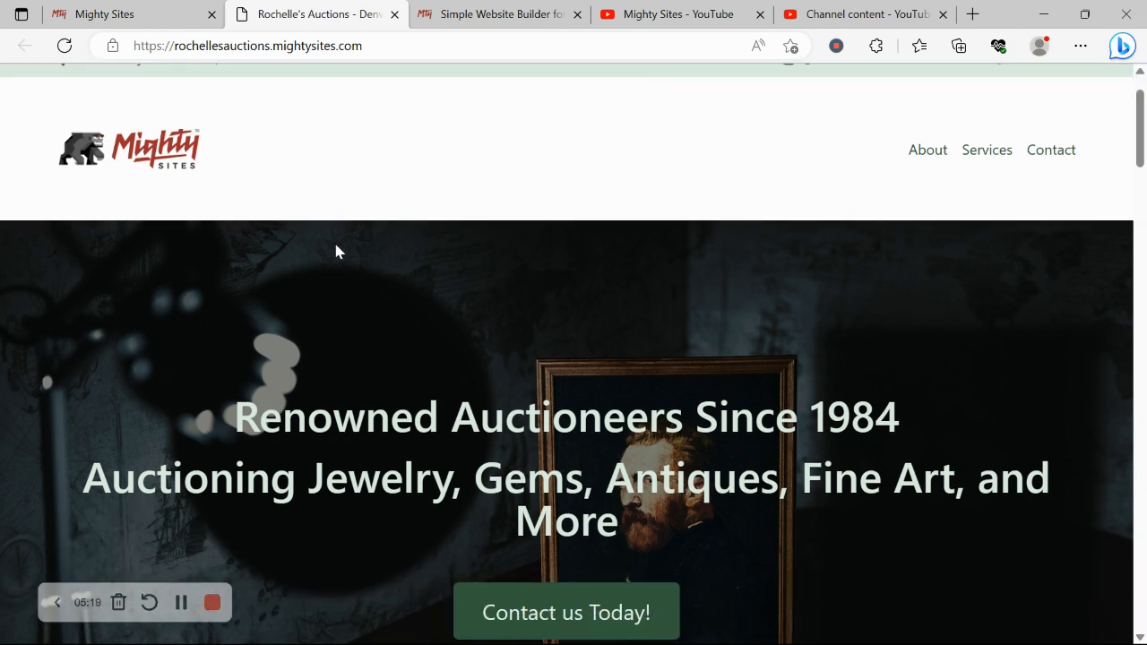